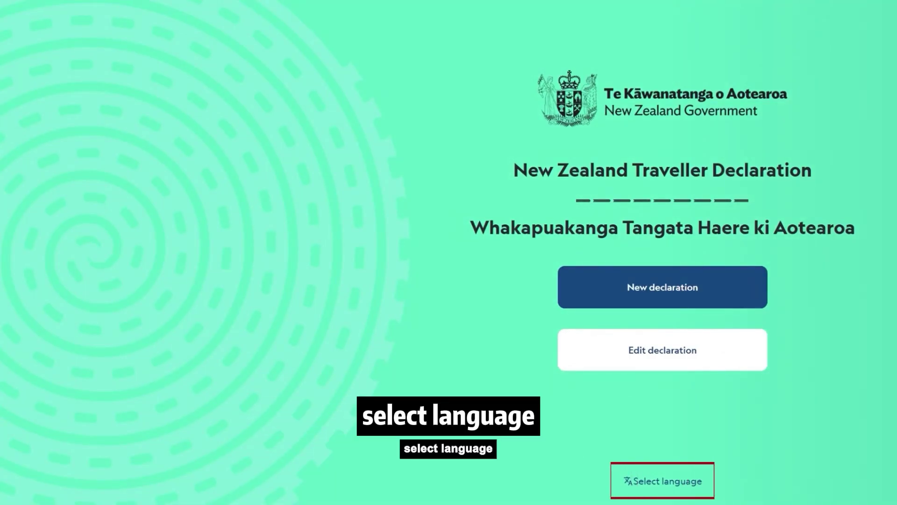
Switch the site's display language to 简体中文 (Chinese Simplified) and confirm the choice
{"action": "left_click", "coordinate": [677, 483]}
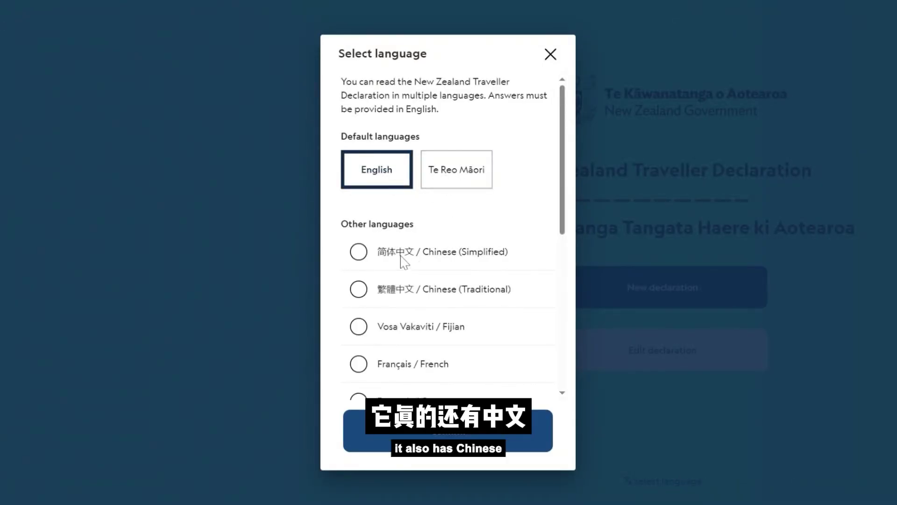
{"action": "scroll", "coordinate": [395, 304], "scroll_direction": "down", "scroll_amount": 5}
{"action": "scroll", "coordinate": [443, 374], "scroll_direction": "up", "scroll_amount": 5}
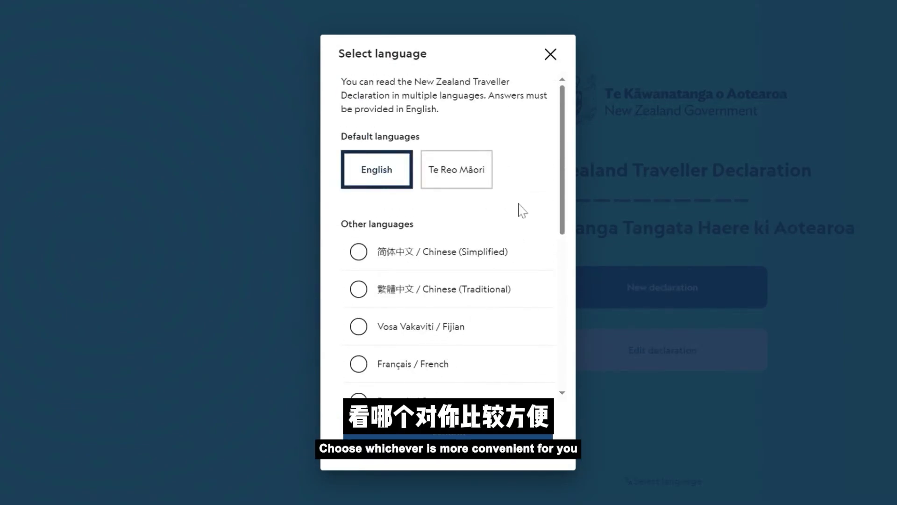
{"action": "left_click", "coordinate": [357, 253]}
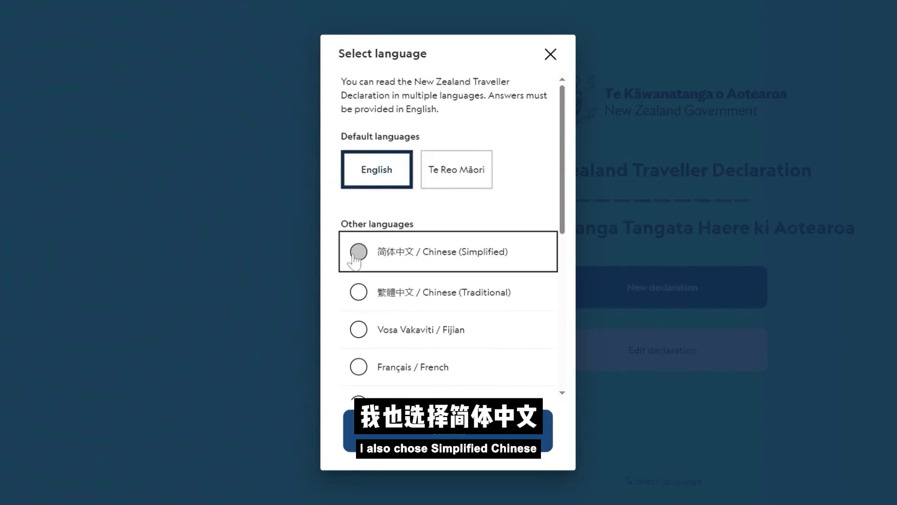
{"action": "left_click", "coordinate": [448, 429]}
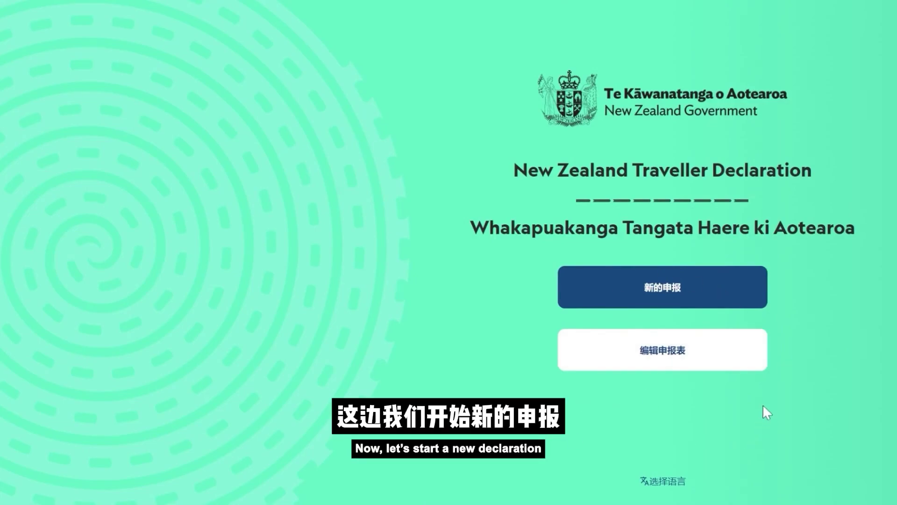
Start a new declaration and accept the privacy policy to reach the contact details page
{"action": "left_click", "coordinate": [662, 292]}
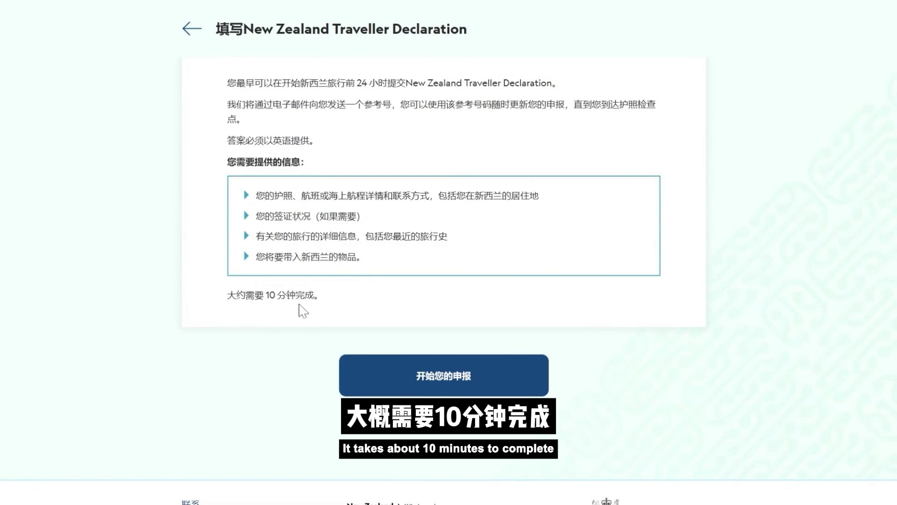
{"action": "left_click", "coordinate": [451, 380]}
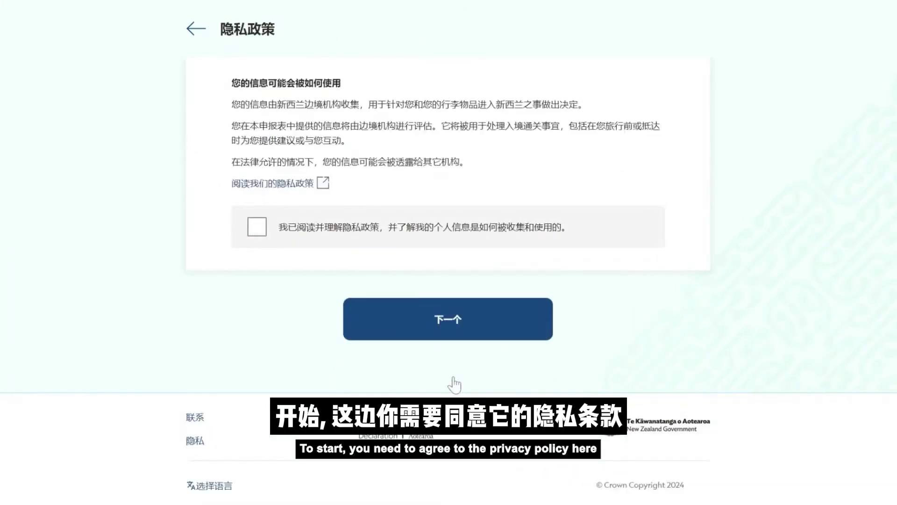
{"action": "left_click", "coordinate": [256, 234]}
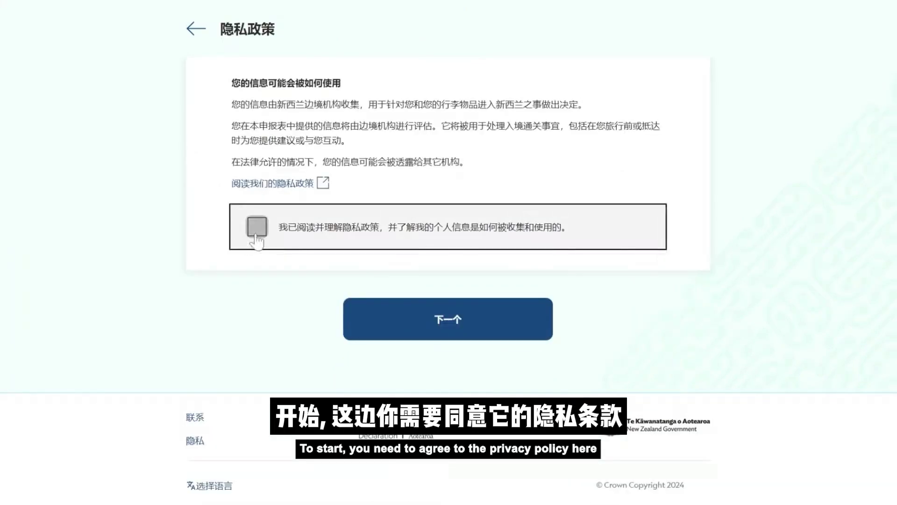
{"action": "left_click", "coordinate": [446, 328]}
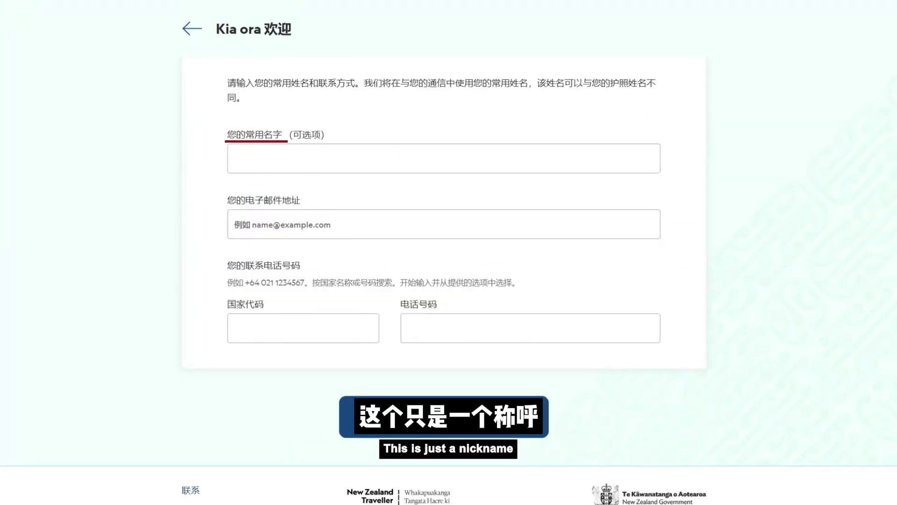
Enter the traveller's preferred name and set the phone country code to +64 New Zealand
{"action": "left_click", "coordinate": [256, 156]}
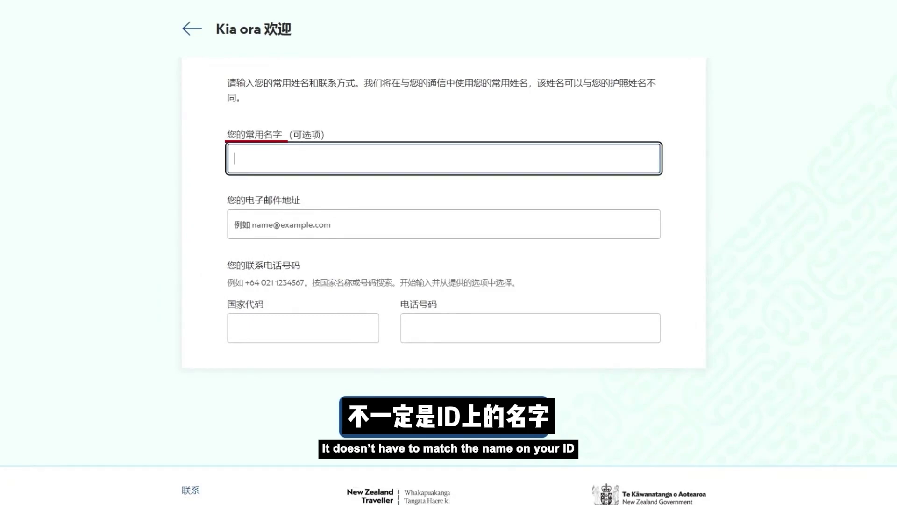
{"action": "type", "text": "Ling"}
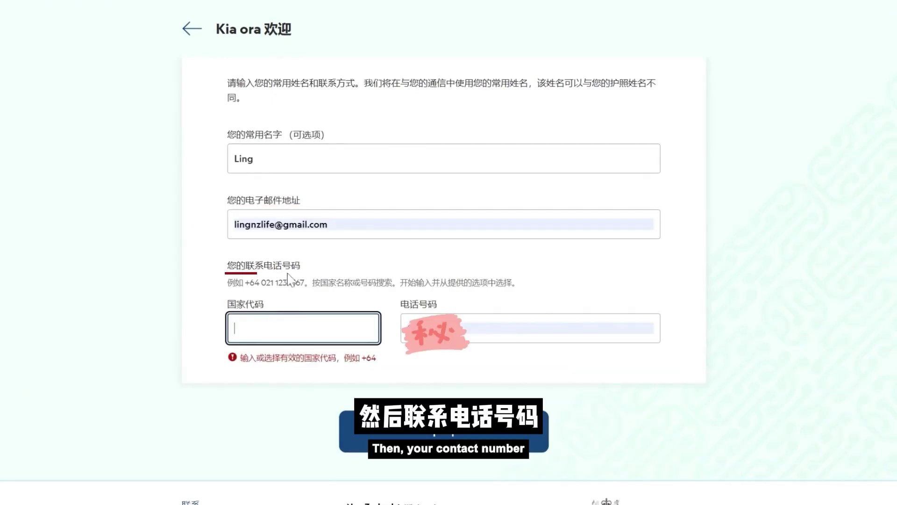
{"action": "type", "text": "+64"}
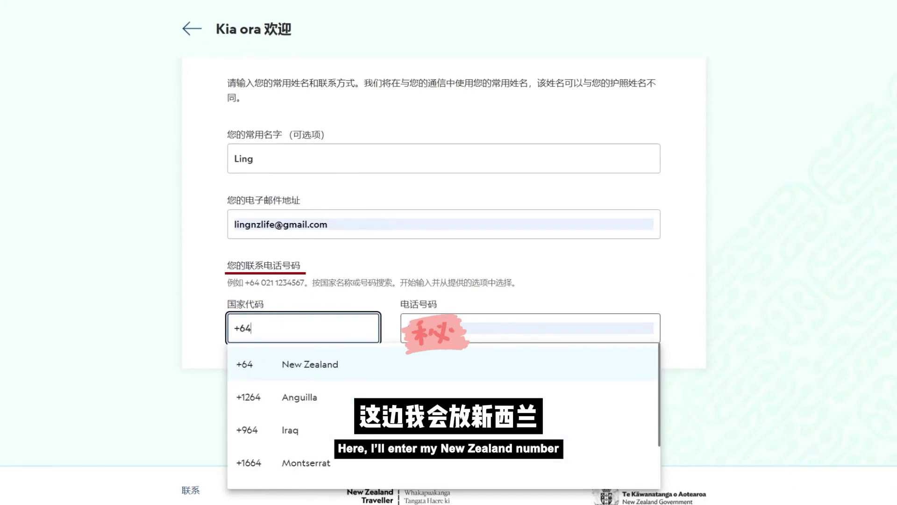
{"action": "key", "text": "Tab"}
{"action": "left_click", "coordinate": [280, 327]}
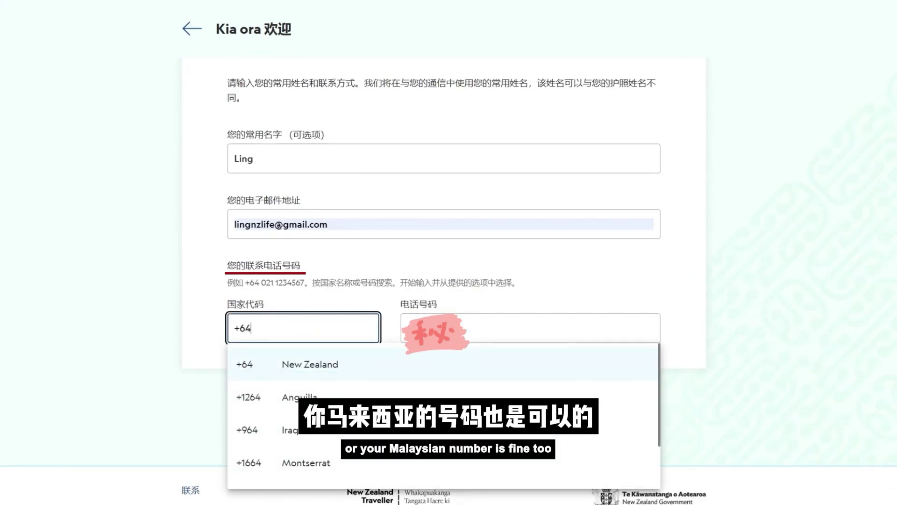
{"action": "left_click", "coordinate": [314, 411]}
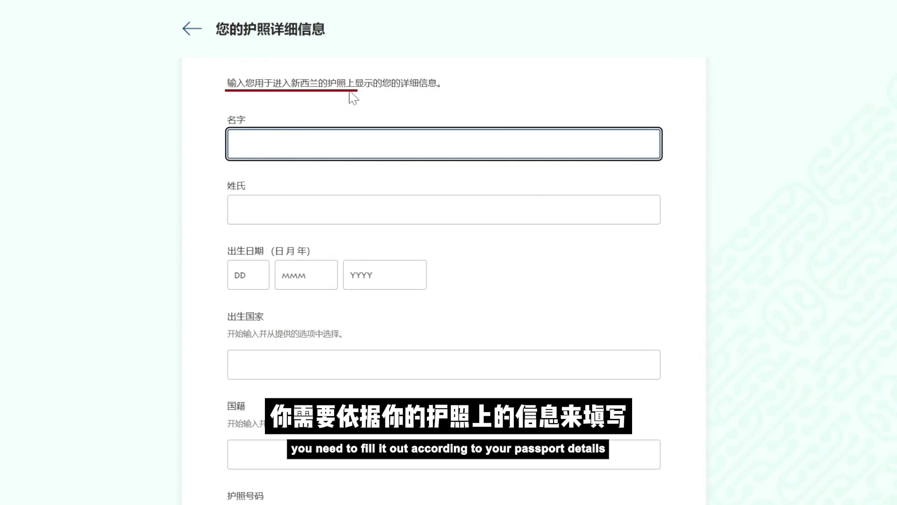
Enter the traveller's first and last names and birth day 21 of the 21 JUN 1990 birth date
{"action": "key", "text": "Tab"}
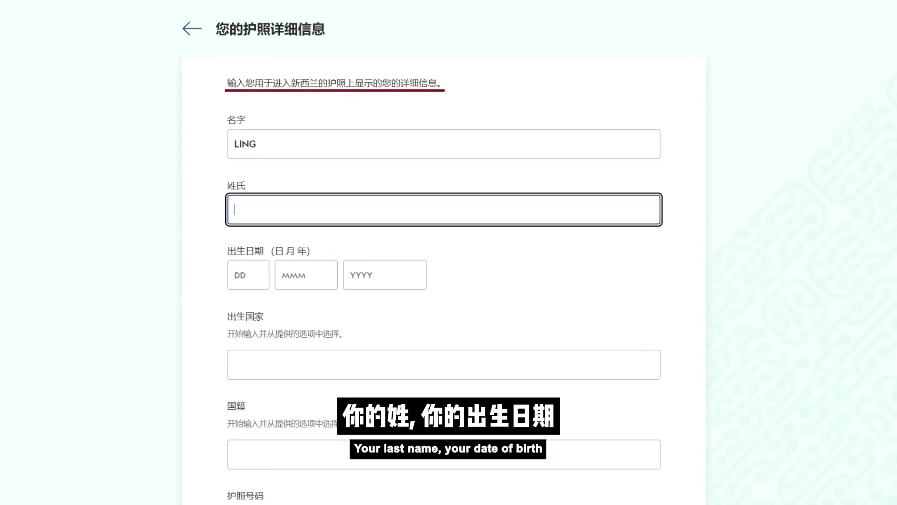
{"action": "key", "text": "Tab"}
{"action": "type", "text": "21"}
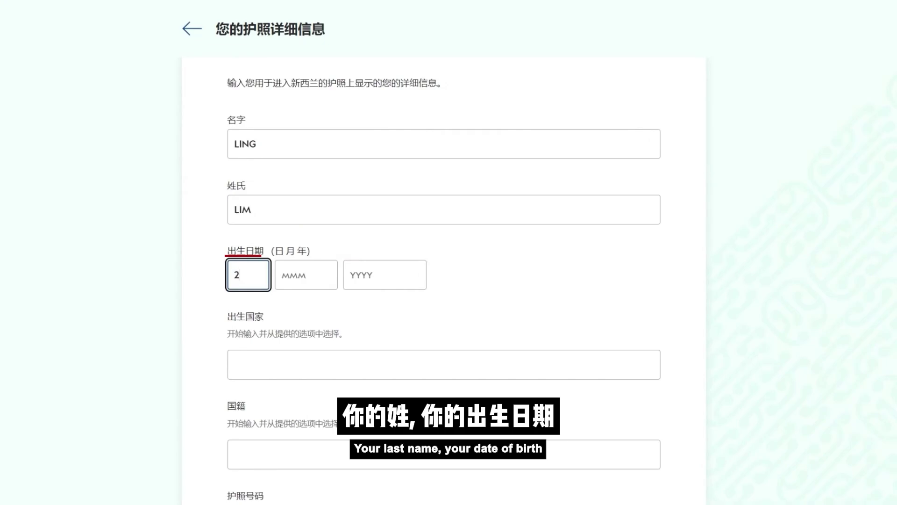
{"action": "key", "text": "Tab"}
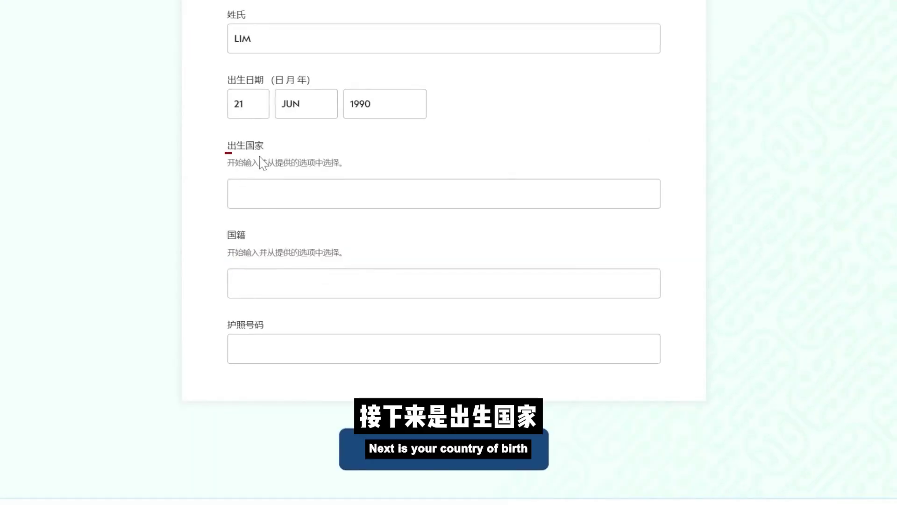
Set Malaysia as birth country and nationality, enter the passport number, and save
{"action": "left_click", "coordinate": [252, 186]}
{"action": "type", "text": "M"}
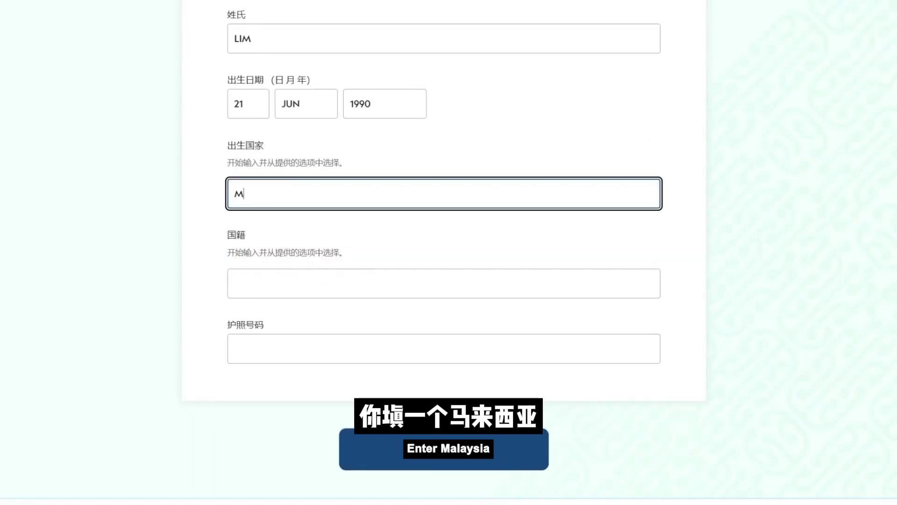
{"action": "type", "text": "al"}
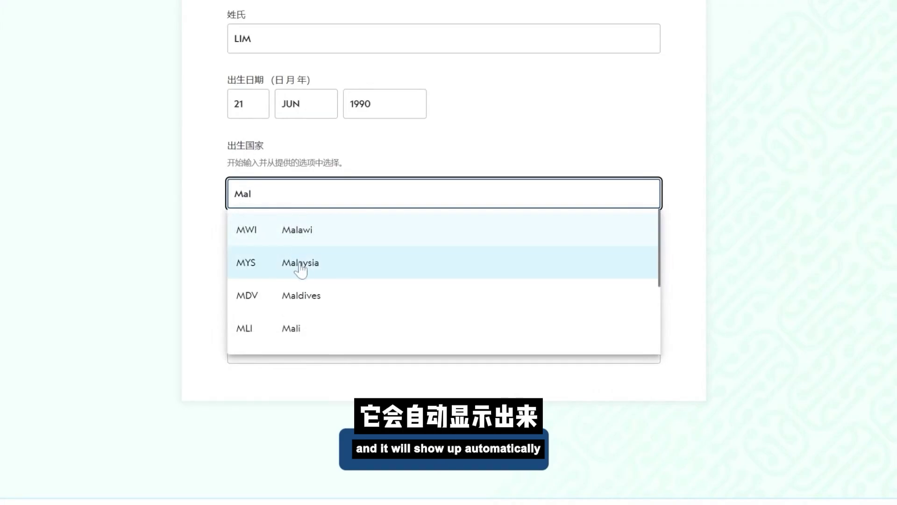
{"action": "left_click", "coordinate": [300, 264]}
{"action": "key", "text": "Tab"}
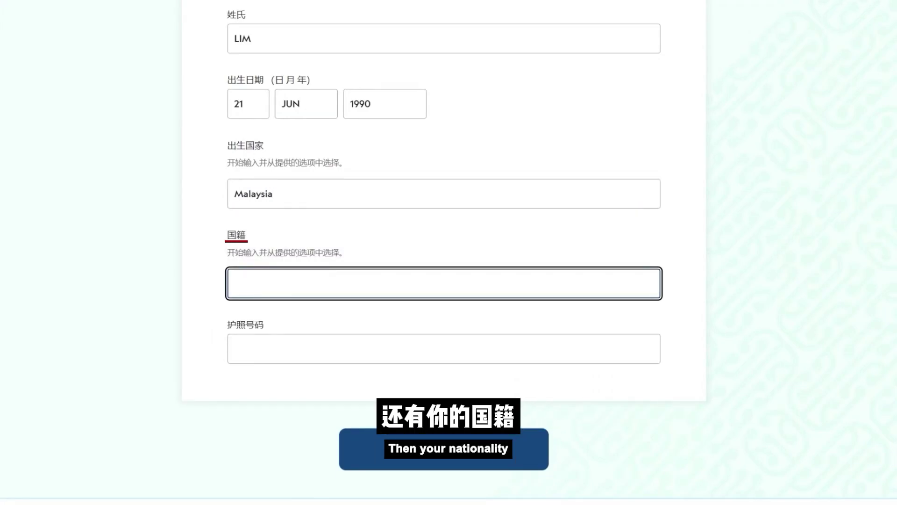
{"action": "type", "text": "Malaysia"}
{"action": "key", "text": "Tab"}
{"action": "left_click", "coordinate": [296, 385]}
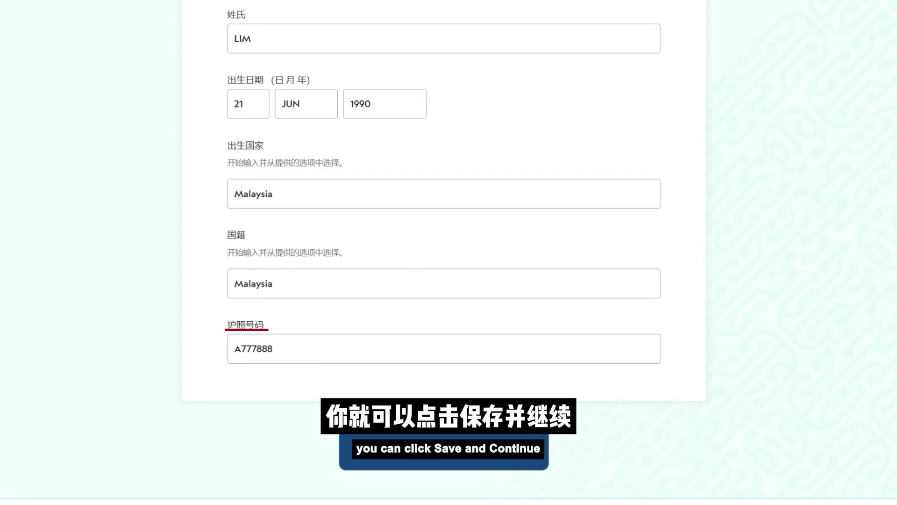
{"action": "left_click", "coordinate": [444, 465]}
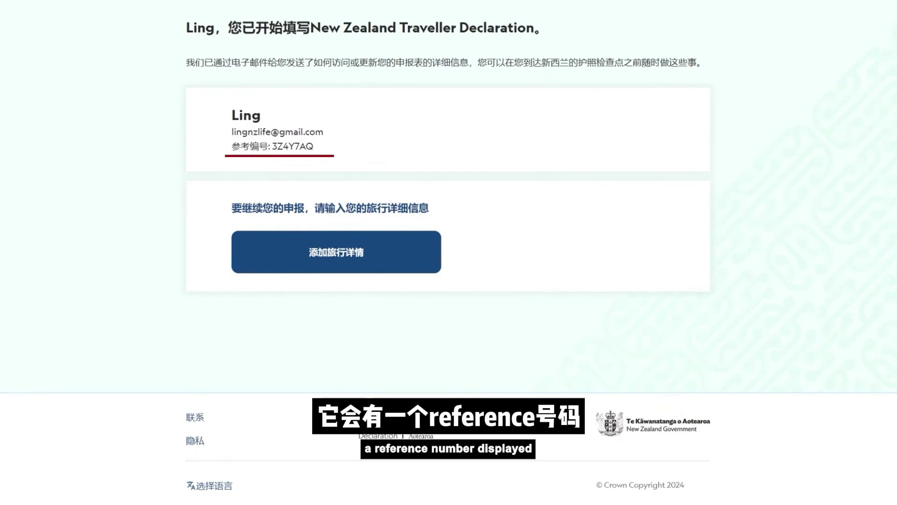
Select the declaration reference number to note it, then proceed to the travel details page
{"action": "left_click_drag", "start_coordinate": [273, 146], "coordinate": [319, 149]}
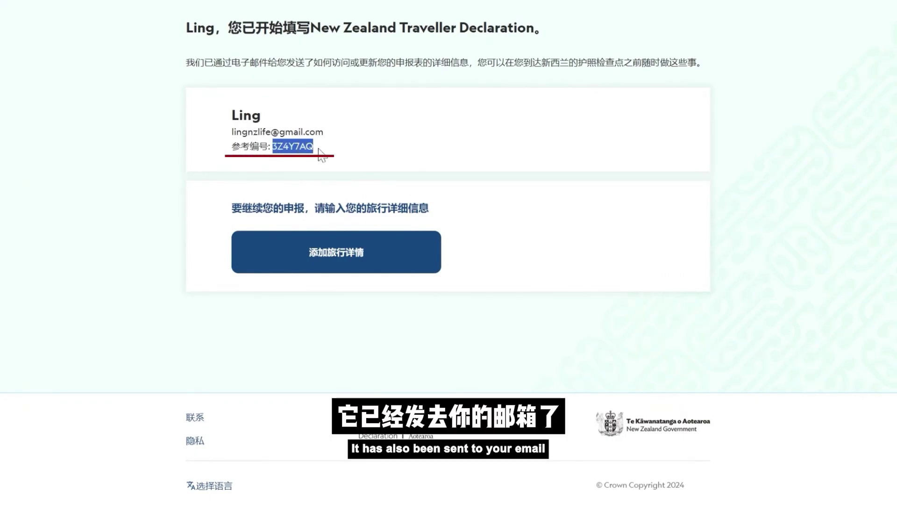
{"action": "left_click", "coordinate": [322, 156]}
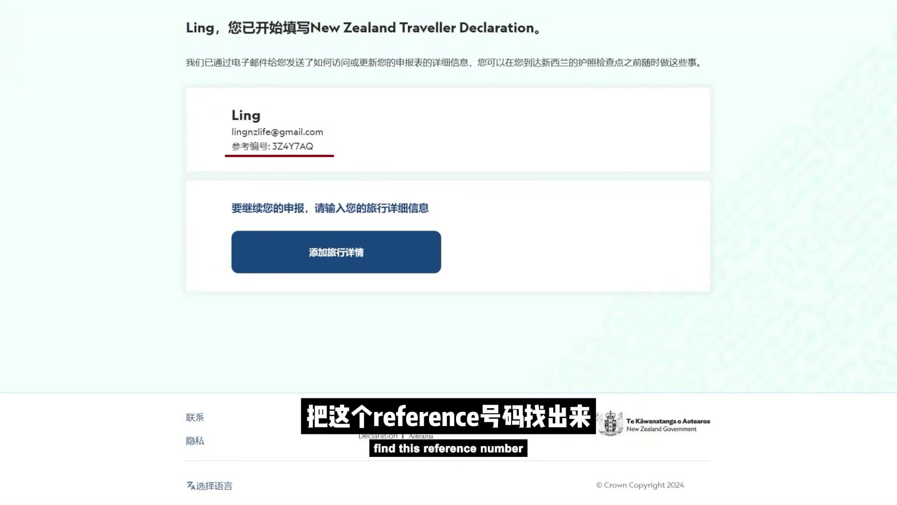
{"action": "left_click_drag", "start_coordinate": [273, 146], "coordinate": [322, 150]}
{"action": "left_click", "coordinate": [320, 149]}
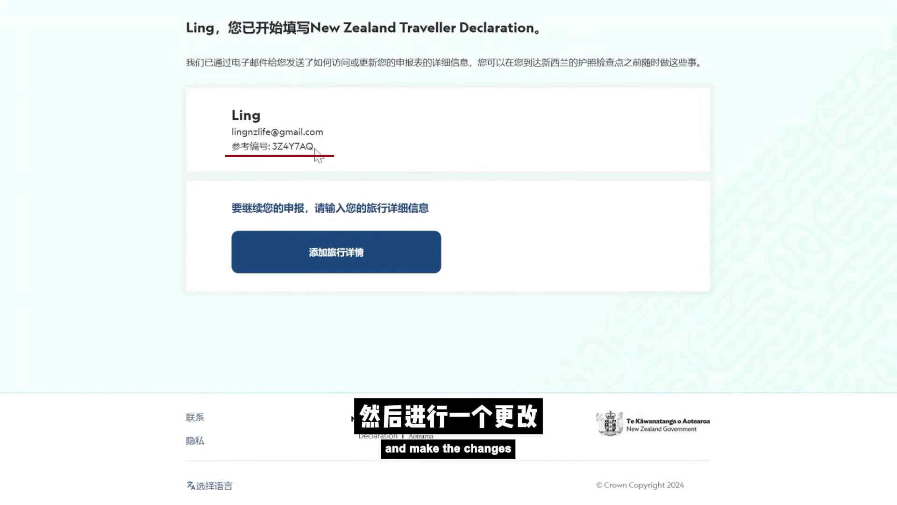
{"action": "left_click", "coordinate": [292, 257]}
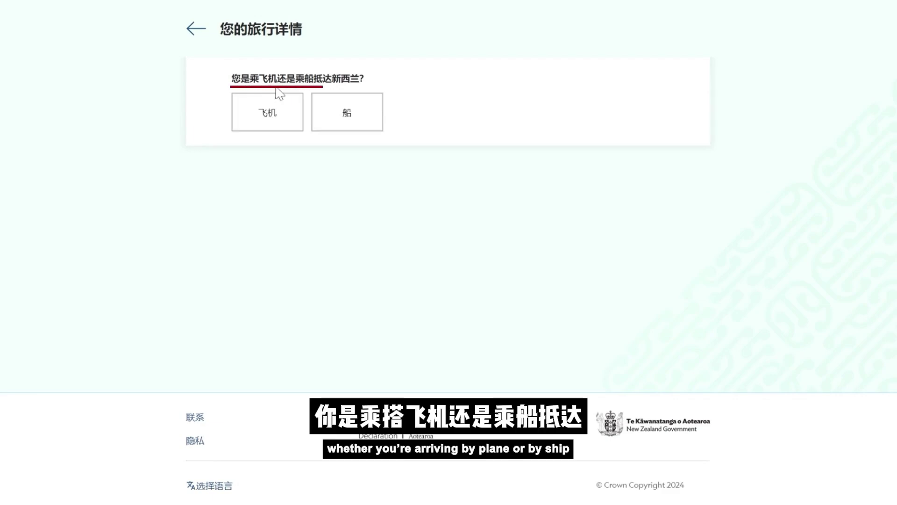
Record a plane arrival on 18 Oct 2024 on flight MH132, switching to manual flight entry
{"action": "left_click", "coordinate": [280, 127]}
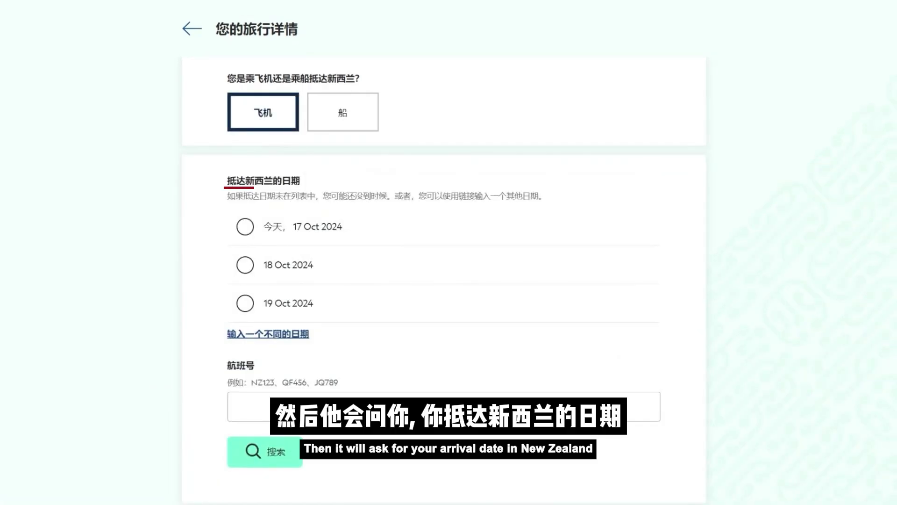
{"action": "scroll", "coordinate": [242, 256], "scroll_direction": "down", "scroll_amount": 2}
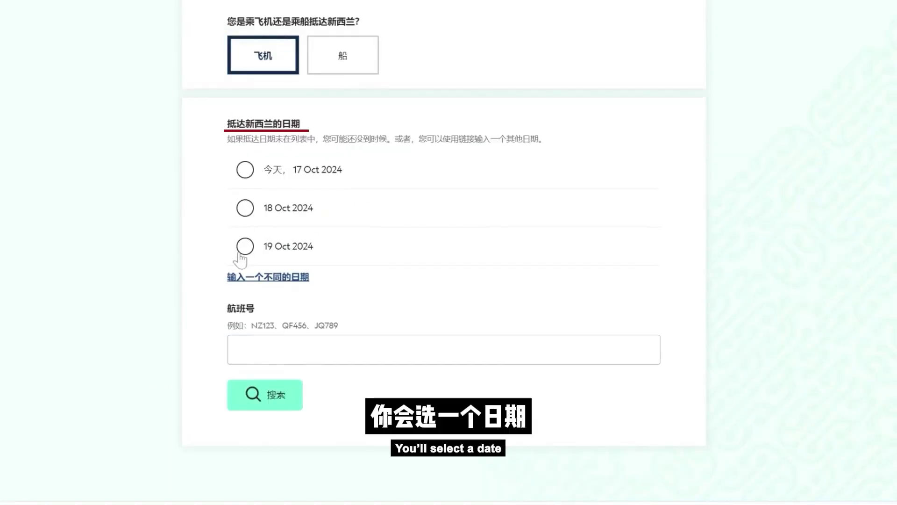
{"action": "left_click", "coordinate": [246, 207]}
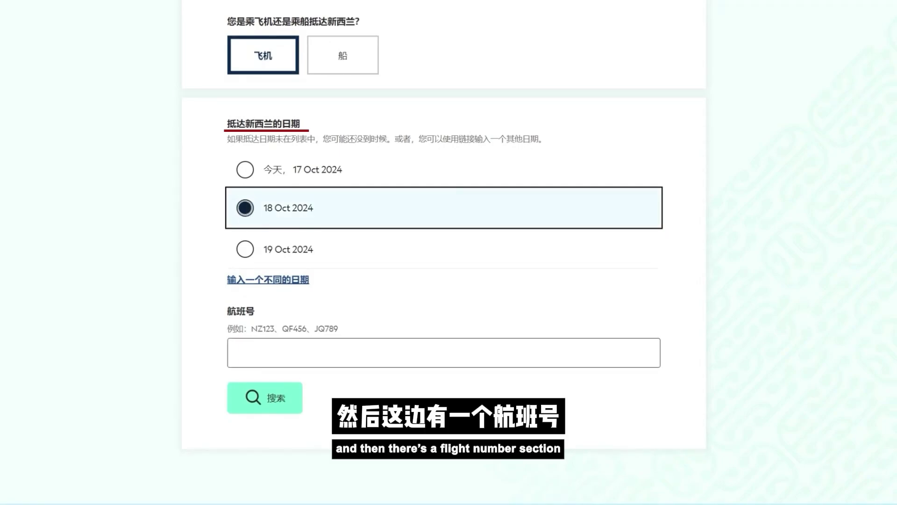
{"action": "left_click", "coordinate": [281, 352]}
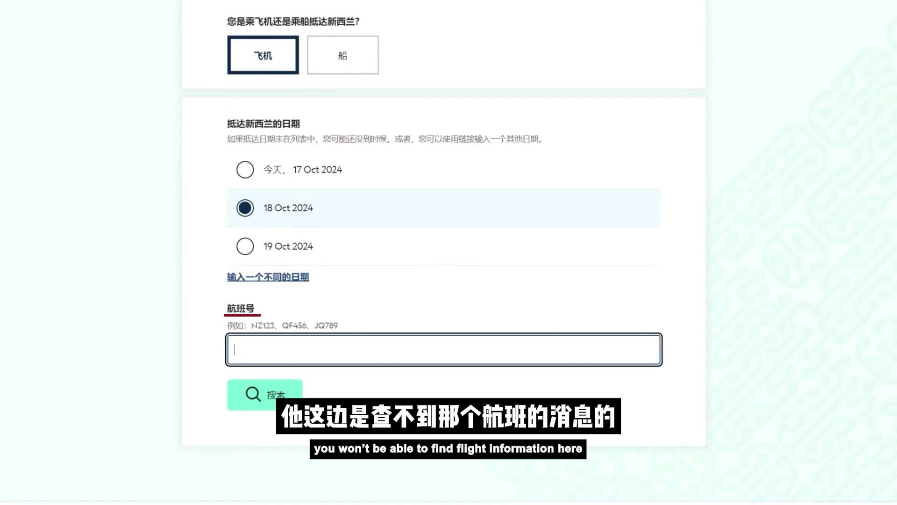
{"action": "type", "text": "MH132"}
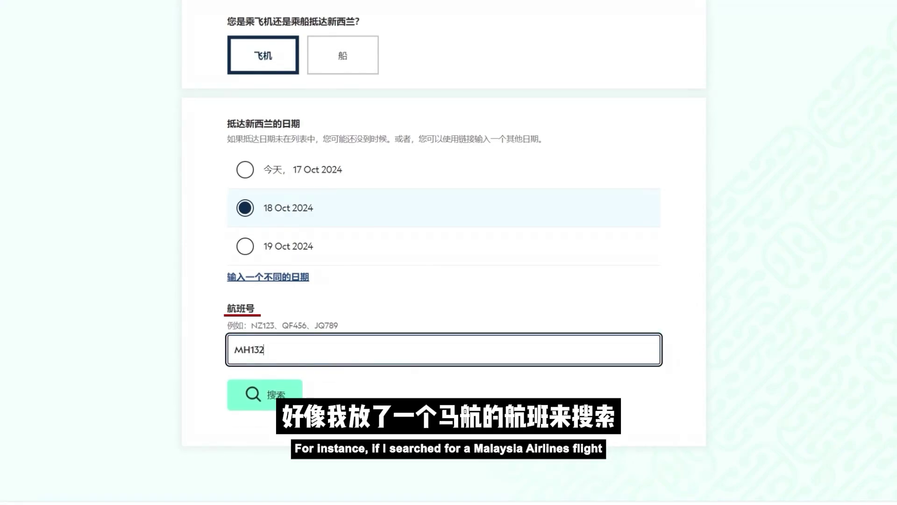
{"action": "left_click", "coordinate": [265, 393]}
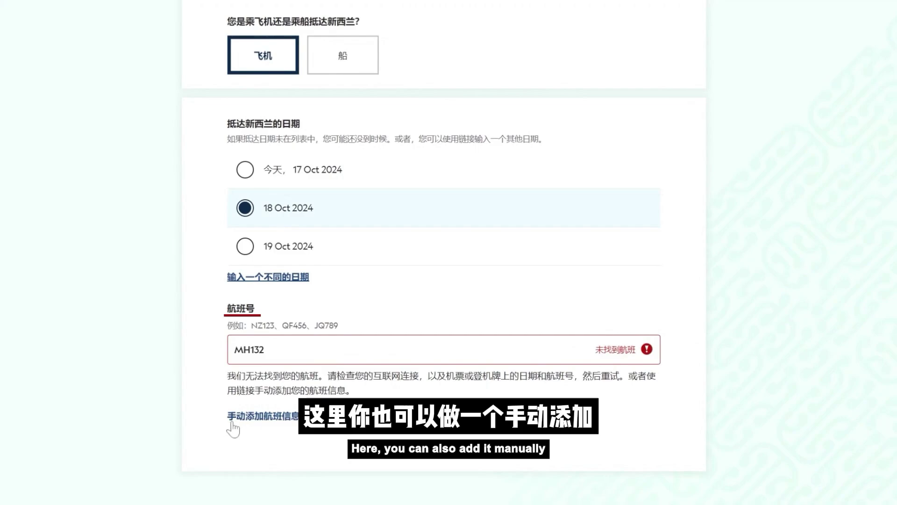
{"action": "left_click", "coordinate": [267, 415]}
Set departure to Kuala Lumpur International Airport and arrival to AKL Auckland International Airport
{"action": "left_click", "coordinate": [287, 304]}
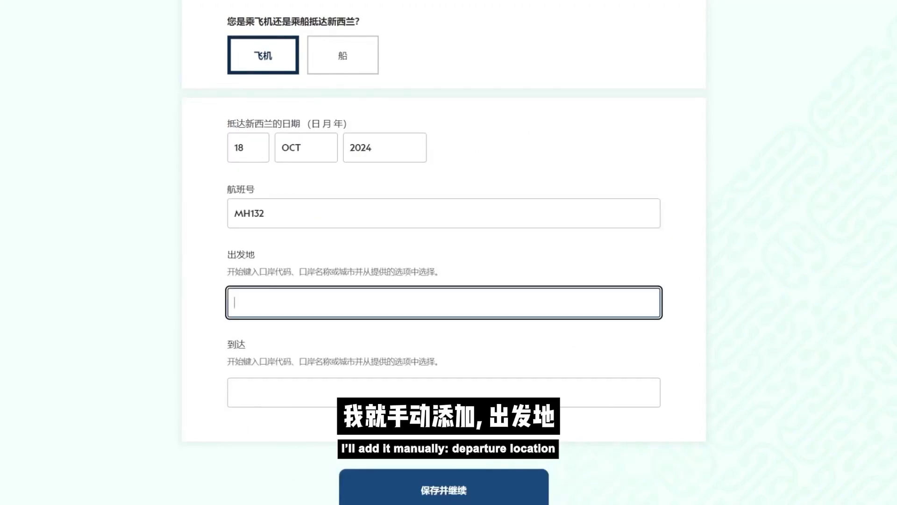
{"action": "type", "text": "kul"}
{"action": "left_click", "coordinate": [332, 340]}
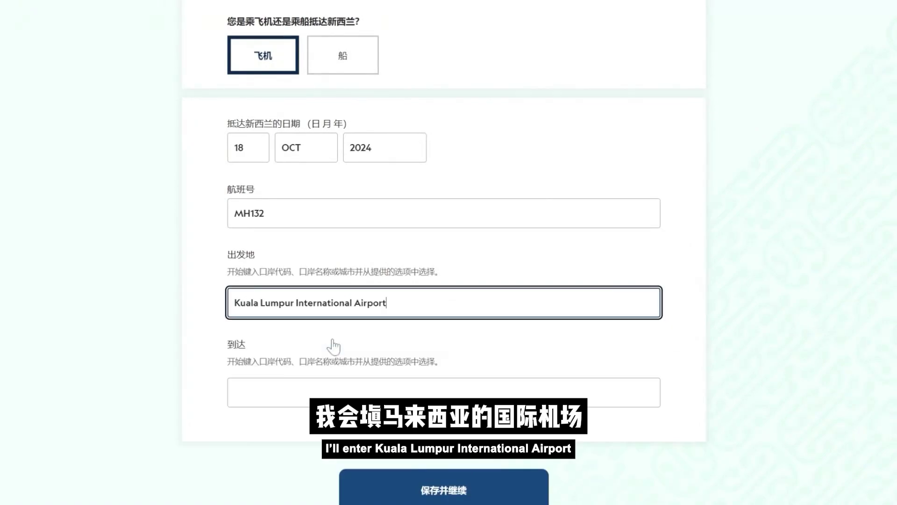
{"action": "left_click", "coordinate": [300, 401]}
{"action": "type", "text": "A"}
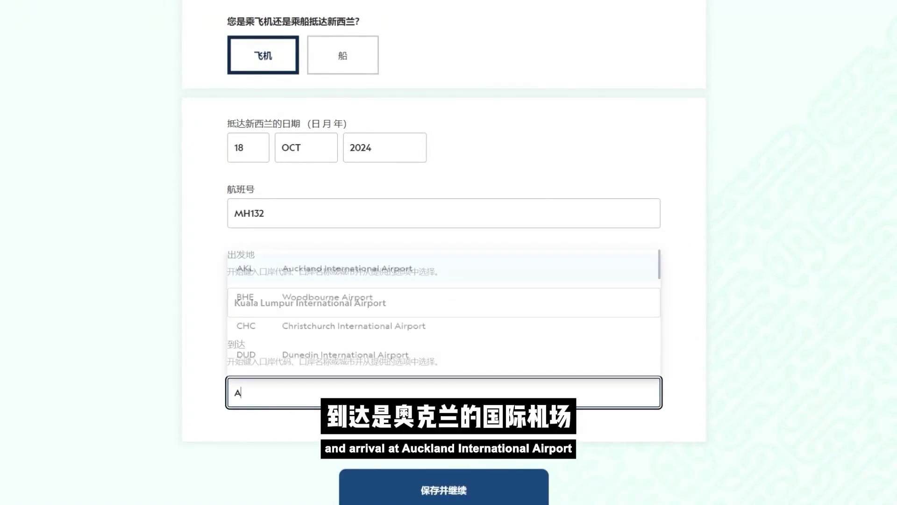
{"action": "type", "text": "u"}
{"action": "left_click", "coordinate": [301, 429]}
{"action": "scroll", "coordinate": [387, 327], "scroll_direction": "down", "scroll_amount": 5}
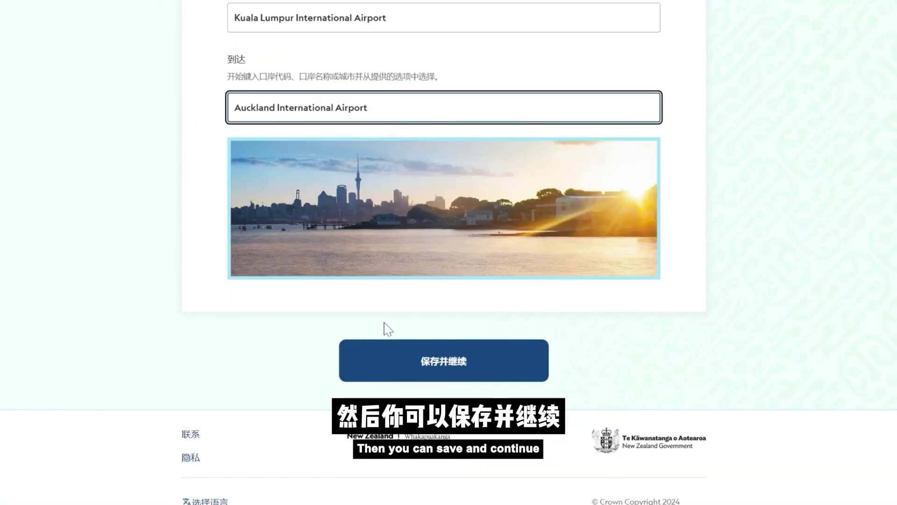
Save flight MH132 and scroll to the five required sections on the summary
{"action": "left_click", "coordinate": [441, 374]}
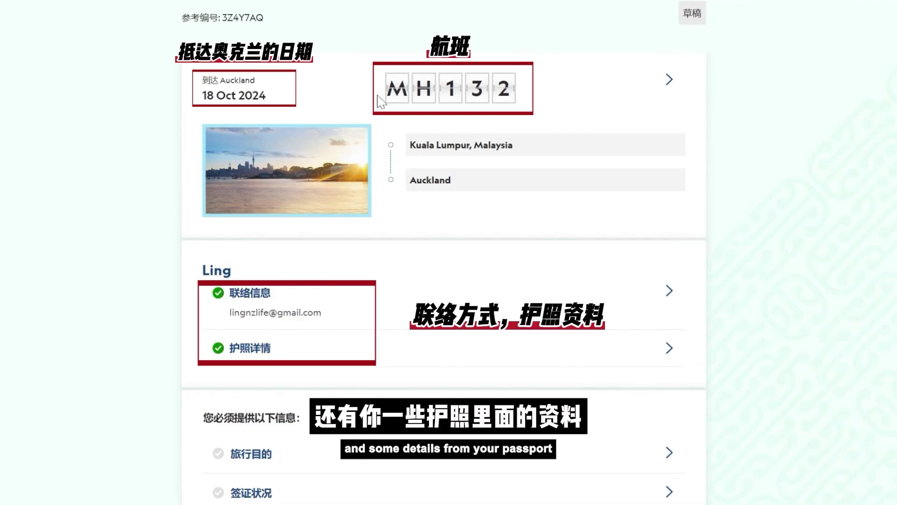
{"action": "scroll", "coordinate": [266, 302], "scroll_direction": "down", "scroll_amount": 5}
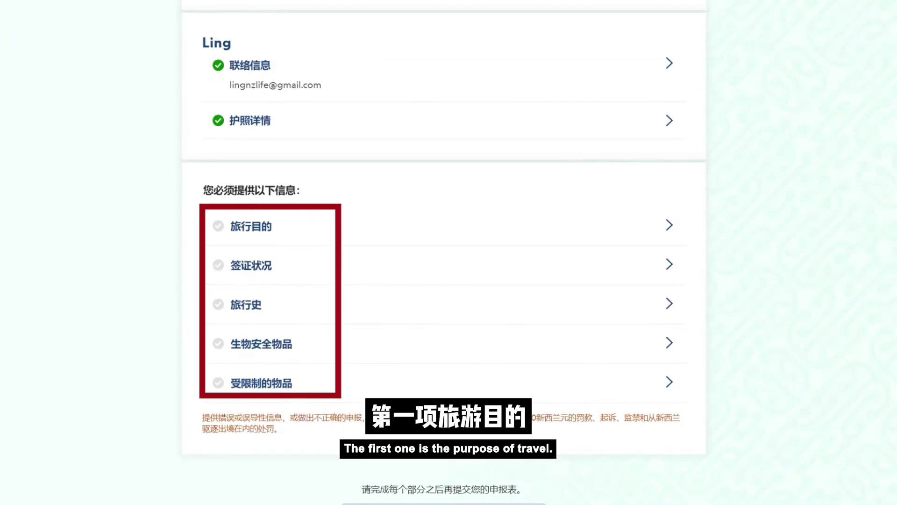
Answer no to both residence questions, enter a 3-month stay, and choose visiting friends and family
{"action": "left_click", "coordinate": [259, 233]}
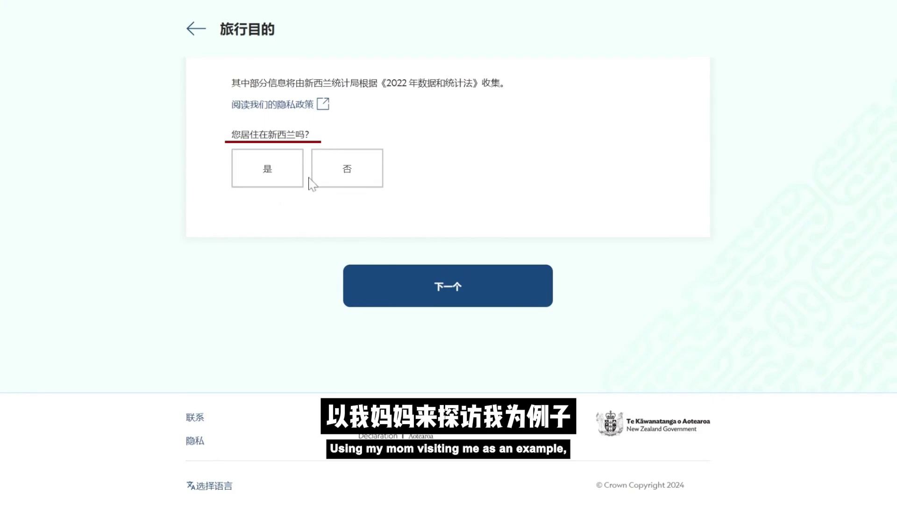
{"action": "left_click", "coordinate": [343, 177]}
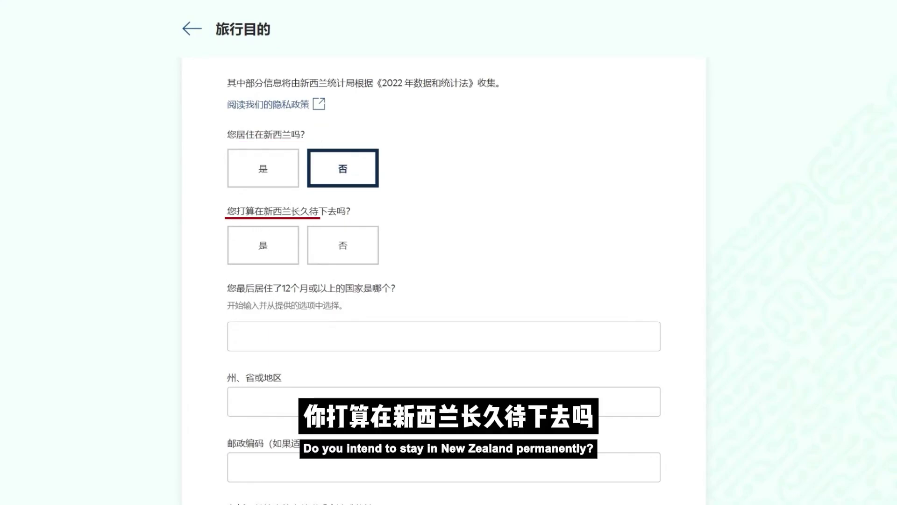
{"action": "left_click", "coordinate": [342, 245]}
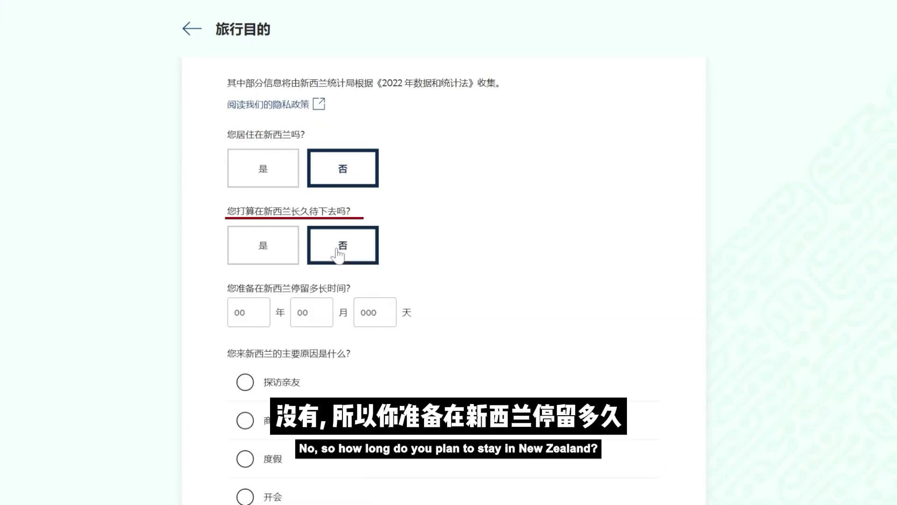
{"action": "scroll", "coordinate": [342, 248], "scroll_direction": "down", "scroll_amount": 3}
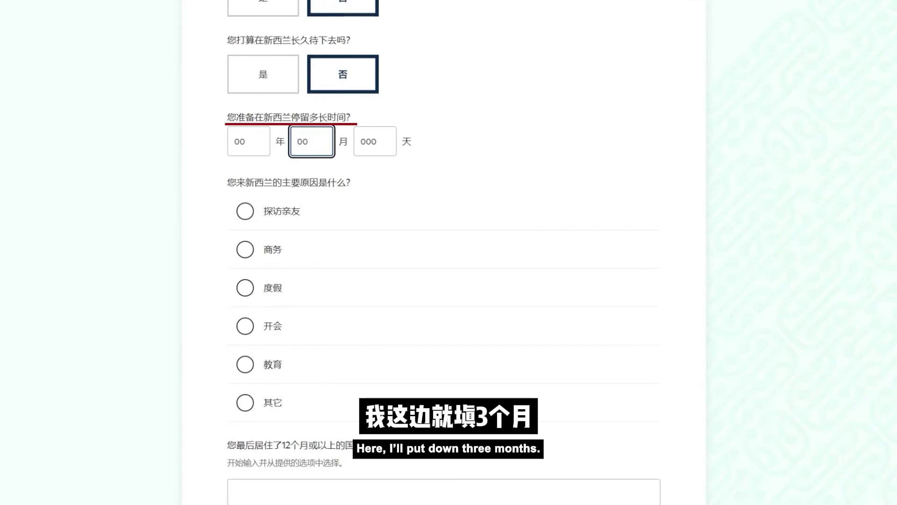
{"action": "type", "text": "3"}
{"action": "left_click", "coordinate": [345, 206]}
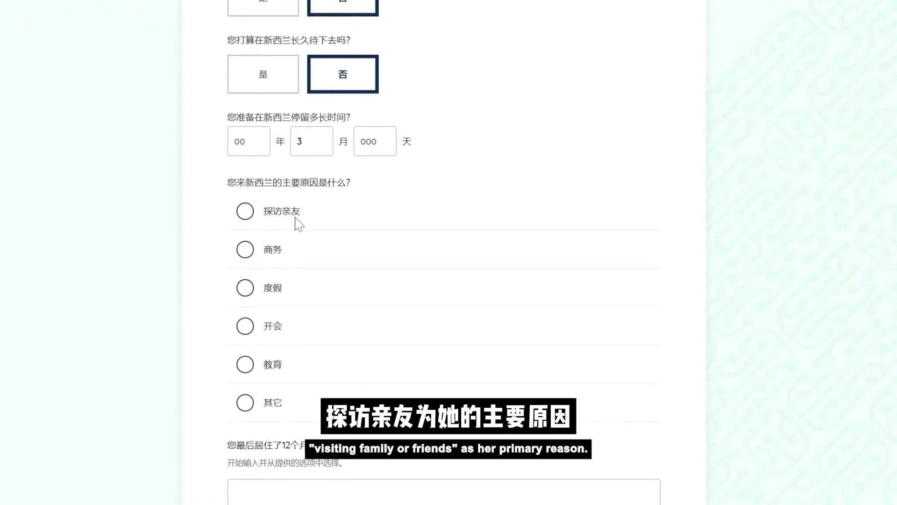
{"action": "left_click", "coordinate": [245, 211]}
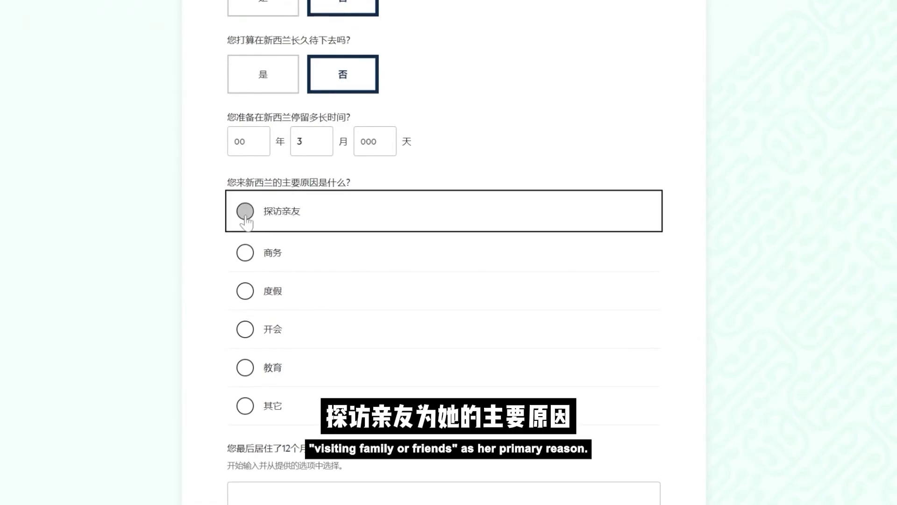
{"action": "scroll", "coordinate": [243, 262], "scroll_direction": "down", "scroll_amount": 4}
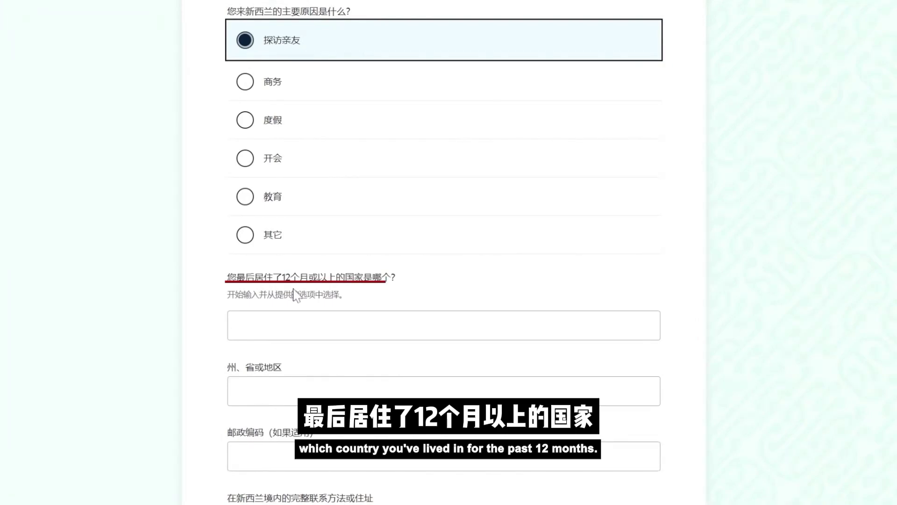
Set residence country Malaysia, state Kuala Lumpur and postcode 52100
{"action": "left_click", "coordinate": [234, 325]}
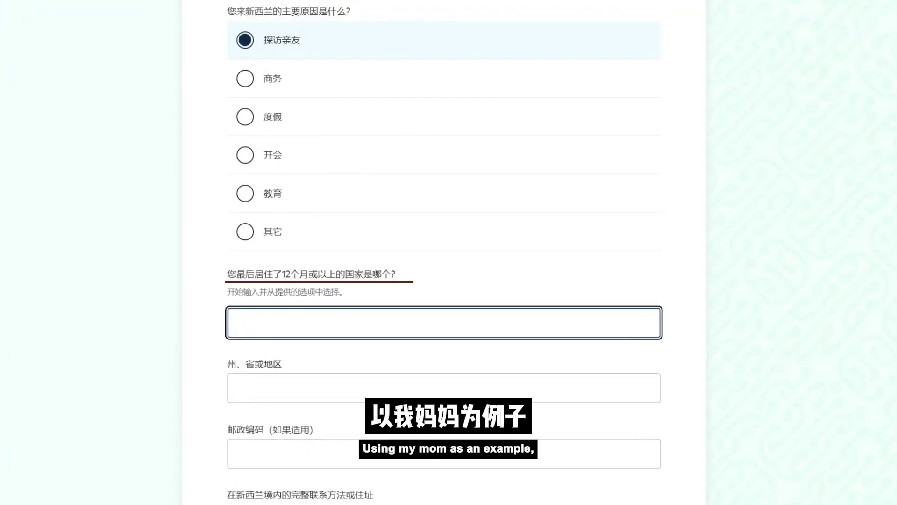
{"action": "type", "text": "Mala"}
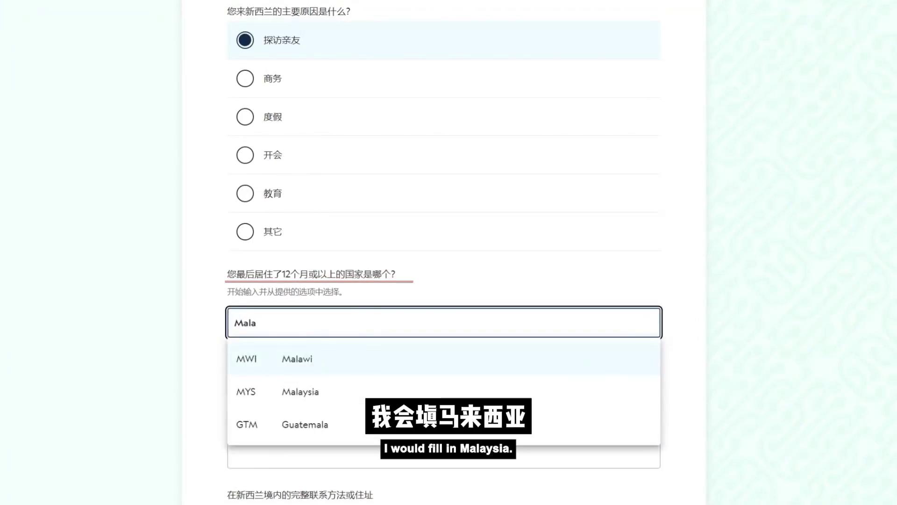
{"action": "key", "text": "Down"}
{"action": "key", "text": "Down"}
{"action": "key", "text": "Tab"}
{"action": "type", "text": "K"}
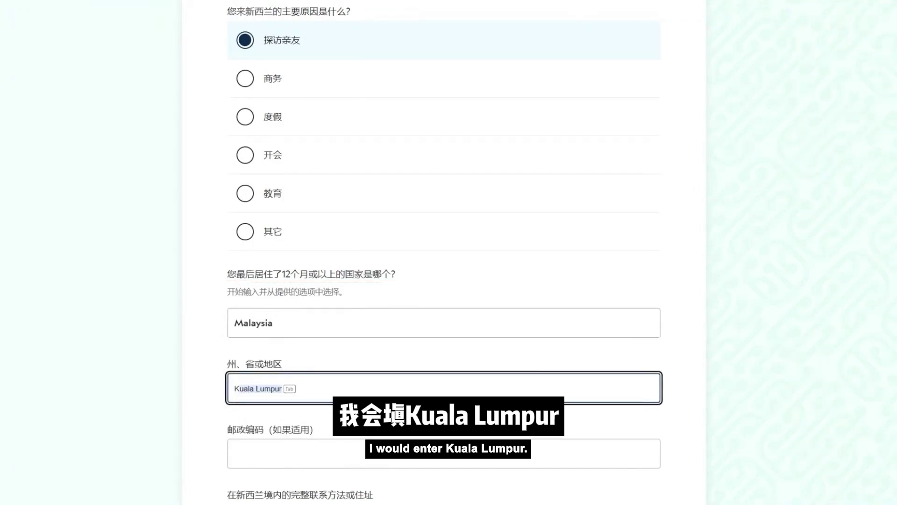
{"action": "key", "text": "Tab"}
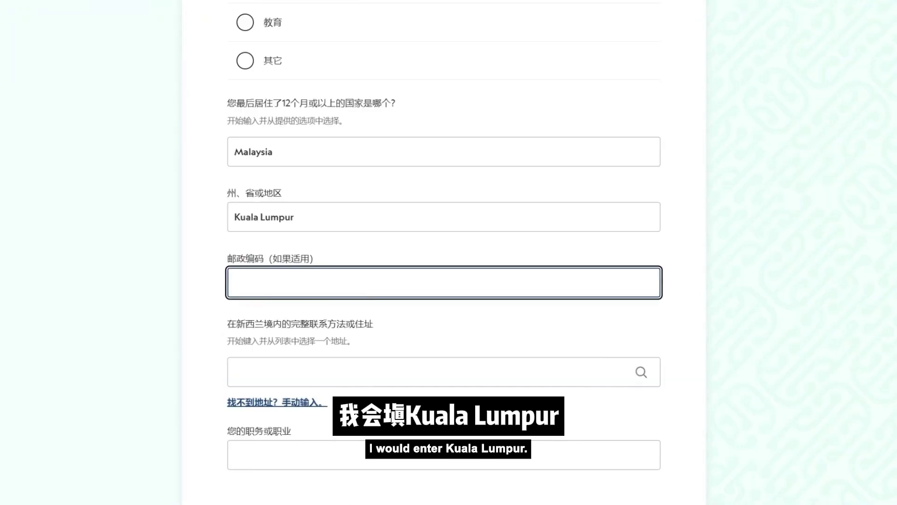
{"action": "type", "text": "52100"}
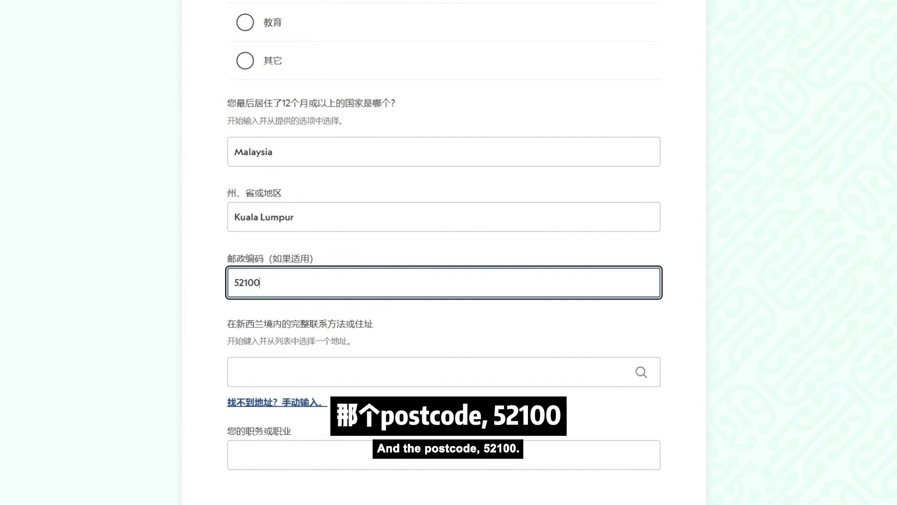
Fill in the New Zealand contact address and occupation Housewife
{"action": "left_click", "coordinate": [251, 372]}
{"action": "scroll", "coordinate": [268, 350], "scroll_direction": "down", "scroll_amount": 2}
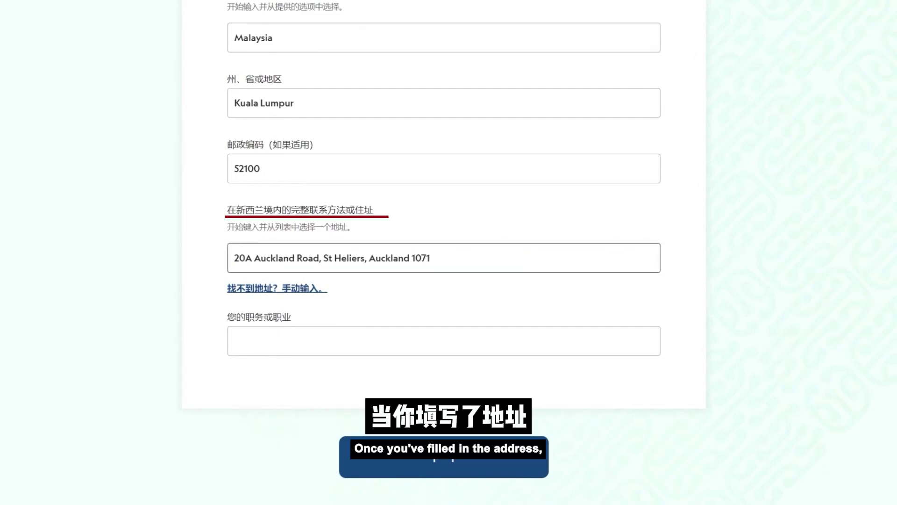
{"action": "left_click", "coordinate": [268, 337]}
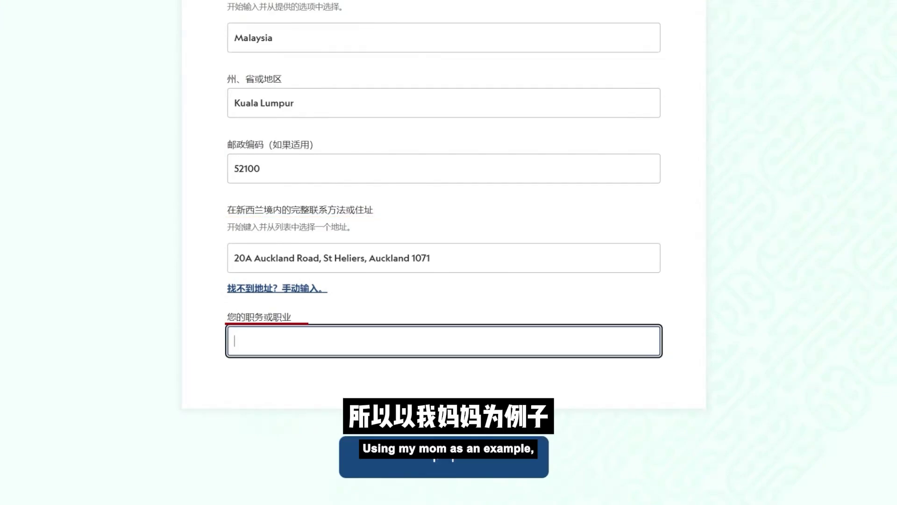
{"action": "type", "text": "House"}
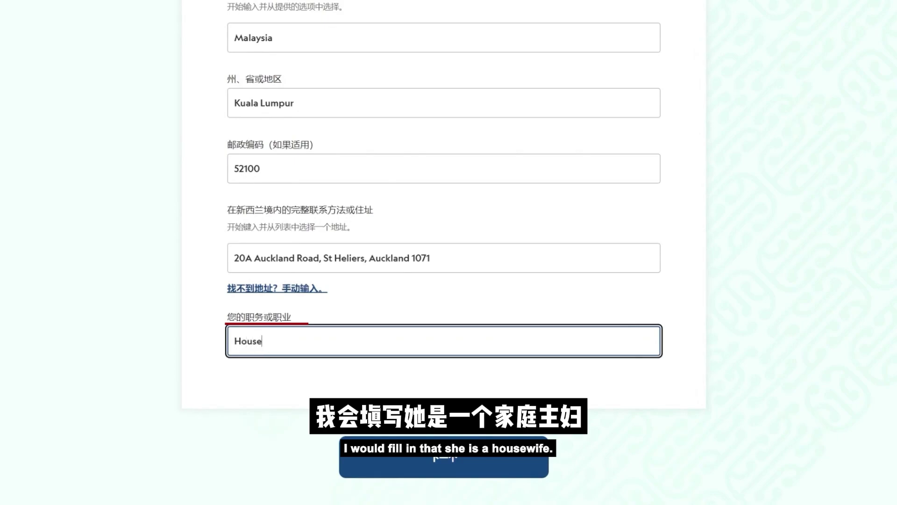
{"action": "type", "text": "wife"}
{"action": "left_click", "coordinate": [341, 377]}
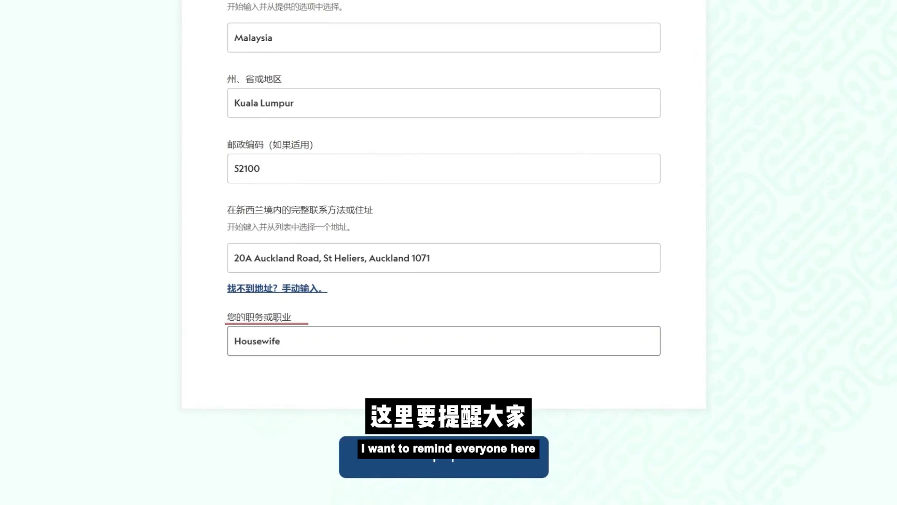
{"action": "scroll", "coordinate": [314, 357], "scroll_direction": "up", "scroll_amount": 6}
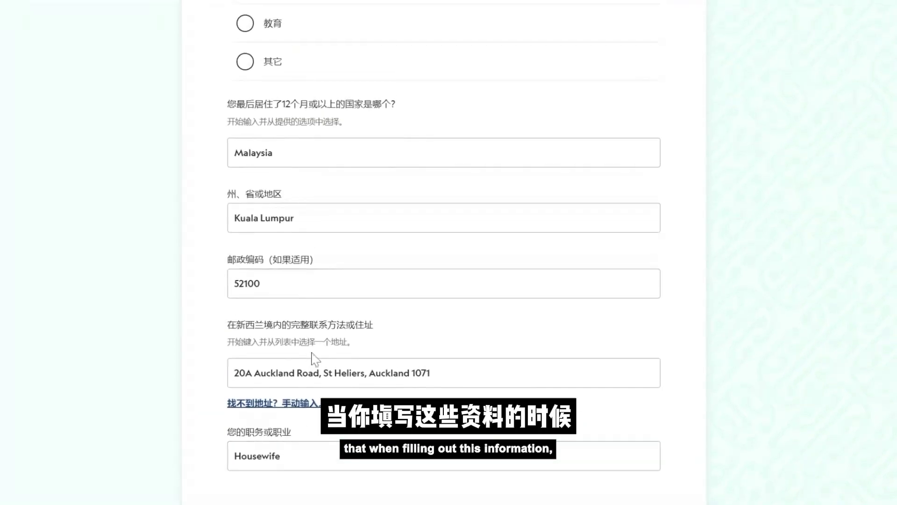
{"action": "scroll", "coordinate": [537, 388], "scroll_direction": "down", "scroll_amount": 5}
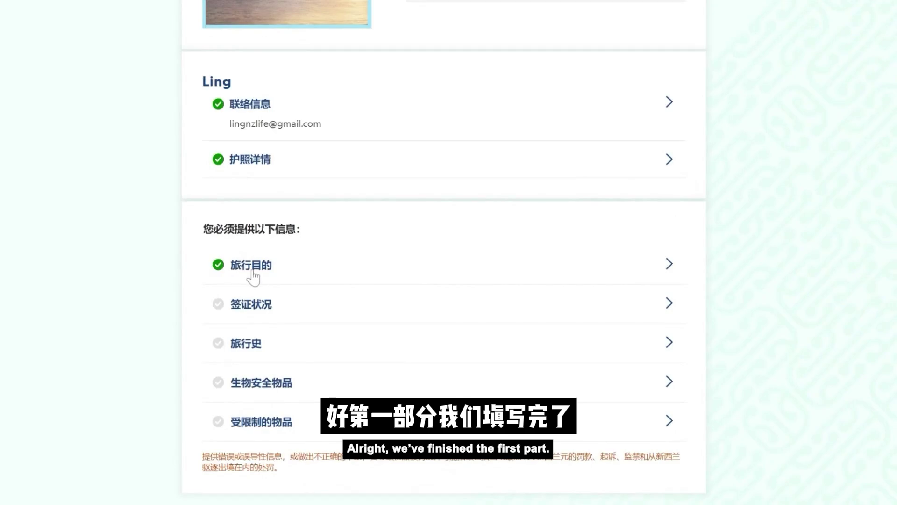
Scroll down the visa status page to show the five visa options
{"action": "scroll", "coordinate": [265, 277], "scroll_direction": "down", "scroll_amount": 1}
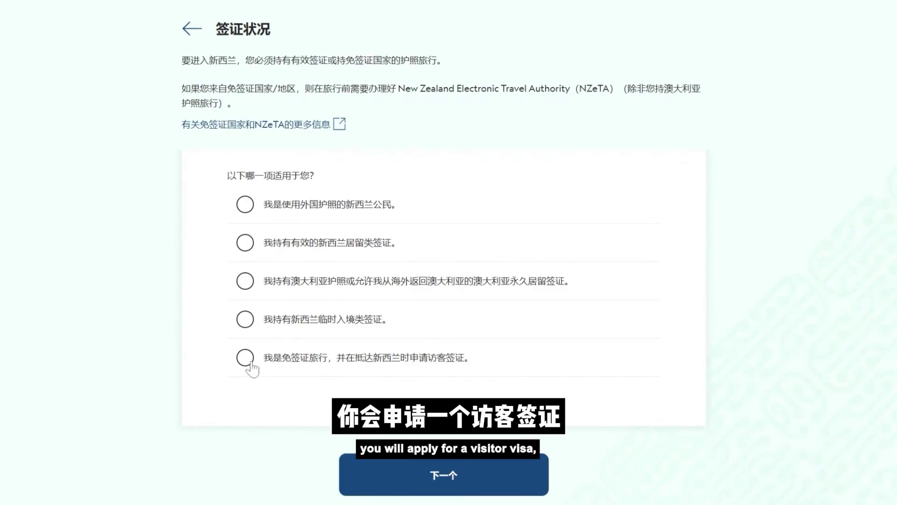
Choose visa-free travel with visa on arrival and enter 25 as the planned departure day
{"action": "left_click", "coordinate": [316, 362]}
{"action": "scroll", "coordinate": [286, 292], "scroll_direction": "down", "scroll_amount": 3}
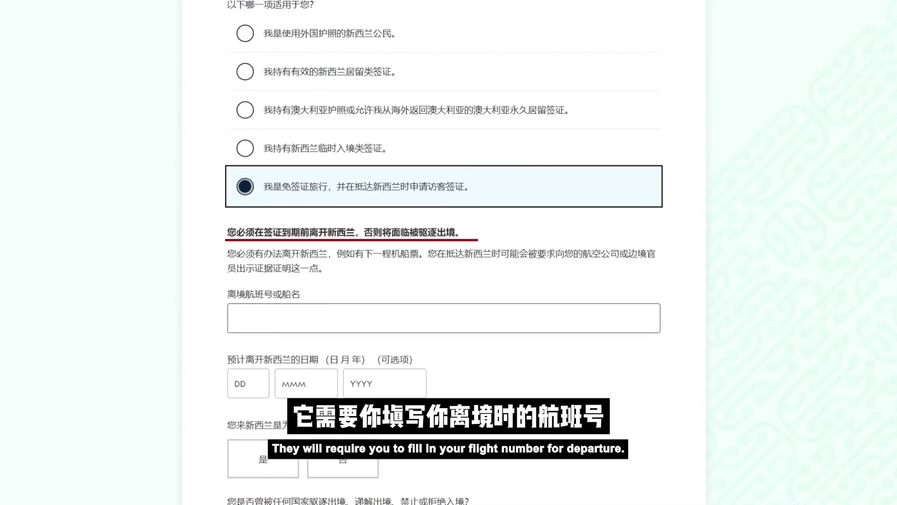
{"action": "left_click", "coordinate": [234, 315]}
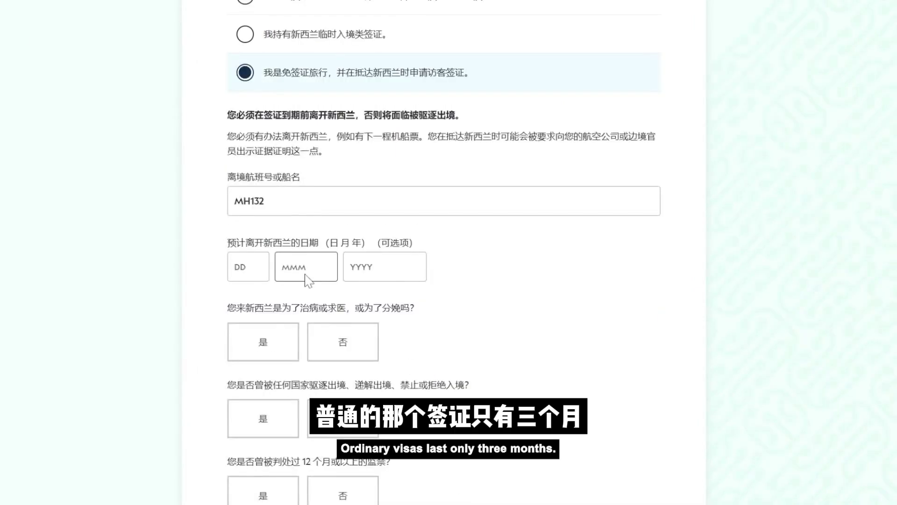
{"action": "left_click", "coordinate": [246, 268]}
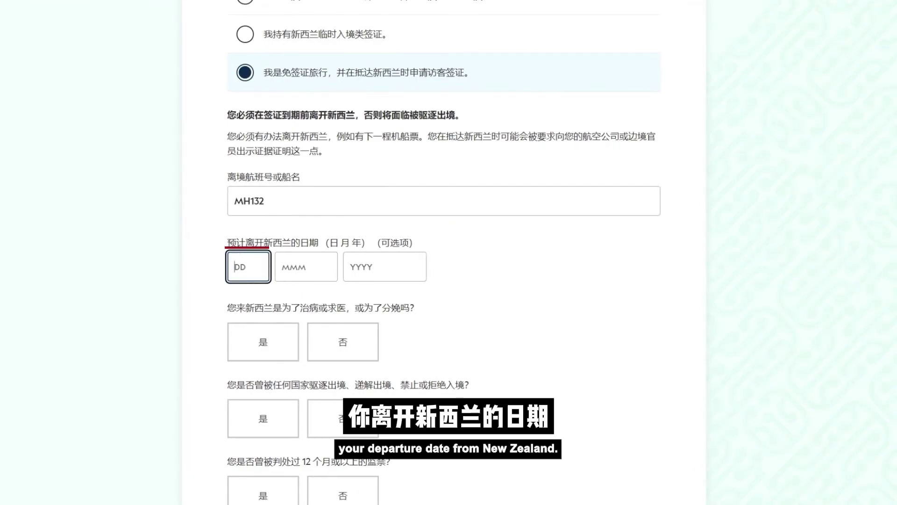
{"action": "type", "text": "25"}
{"action": "key", "text": "Tab"}
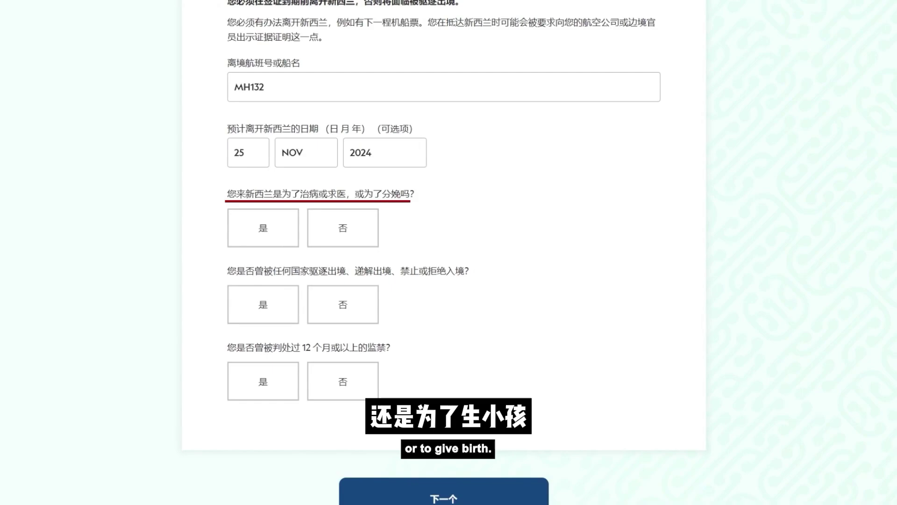
Answer no to medical treatment, prior deportation and 12-month imprisonment, then submit the page
{"action": "left_click", "coordinate": [354, 243]}
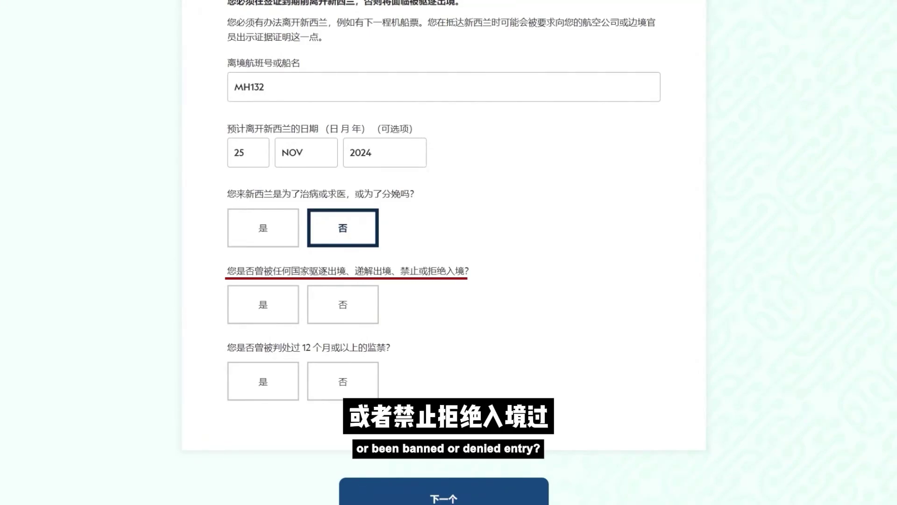
{"action": "left_click", "coordinate": [342, 318]}
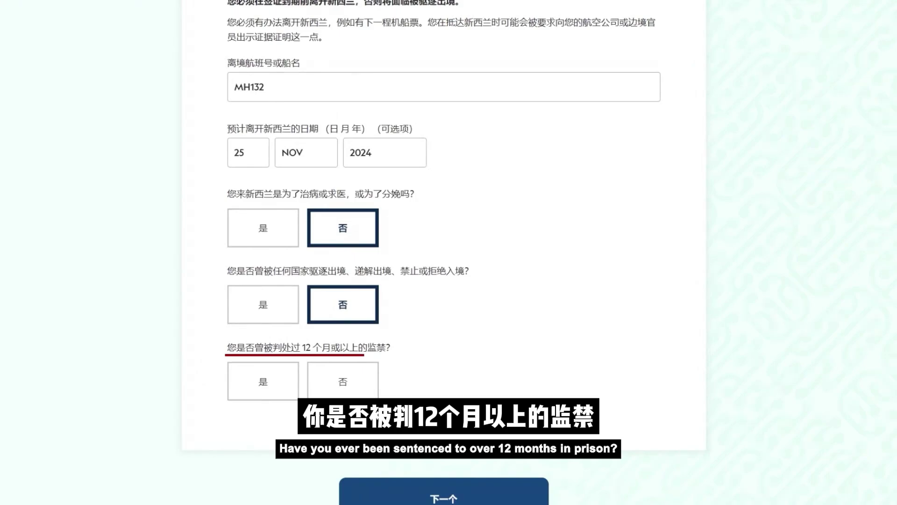
{"action": "left_click", "coordinate": [345, 388]}
{"action": "scroll", "coordinate": [444, 395], "scroll_direction": "down", "scroll_amount": 2}
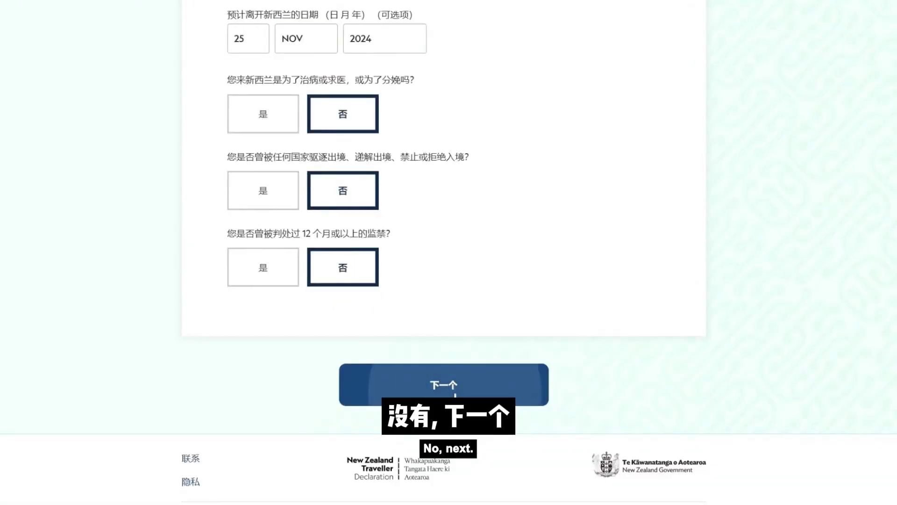
{"action": "left_click", "coordinate": [455, 395]}
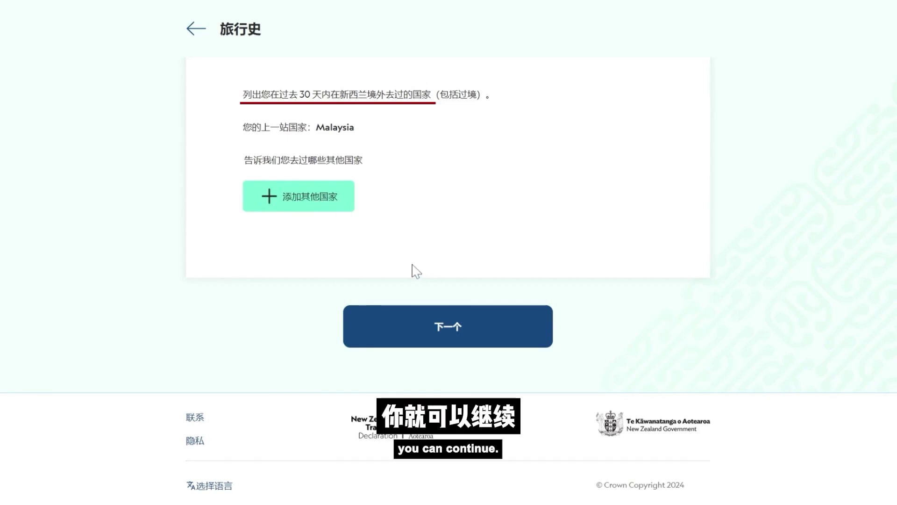
Continue past the travel history page with Malaysia as the only country
{"action": "left_click", "coordinate": [447, 328]}
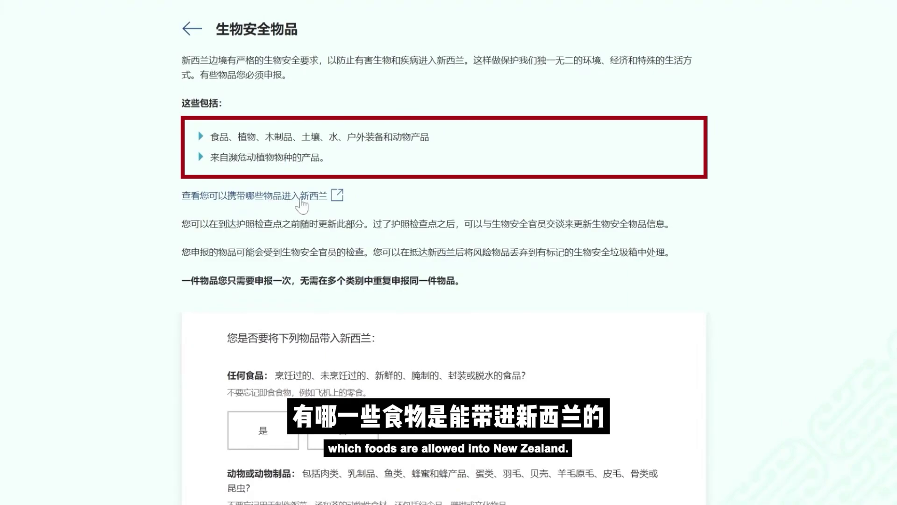
Open the 查看您可以携带哪些物品进入新西兰 guide to allowed items
{"action": "left_click", "coordinate": [301, 196]}
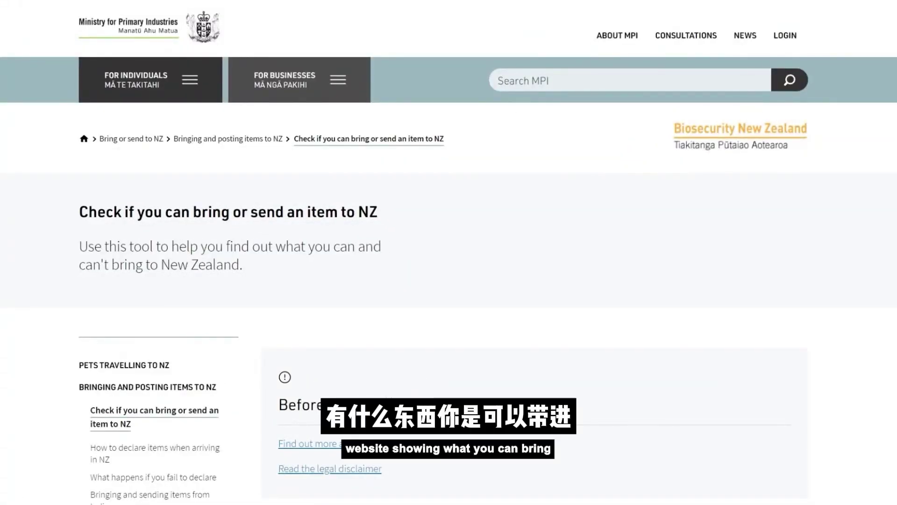
Browse MPI's item checker to the Food category's Meat, stock, and floss rules
{"action": "scroll", "coordinate": [448, 252], "scroll_direction": "down", "scroll_amount": 5}
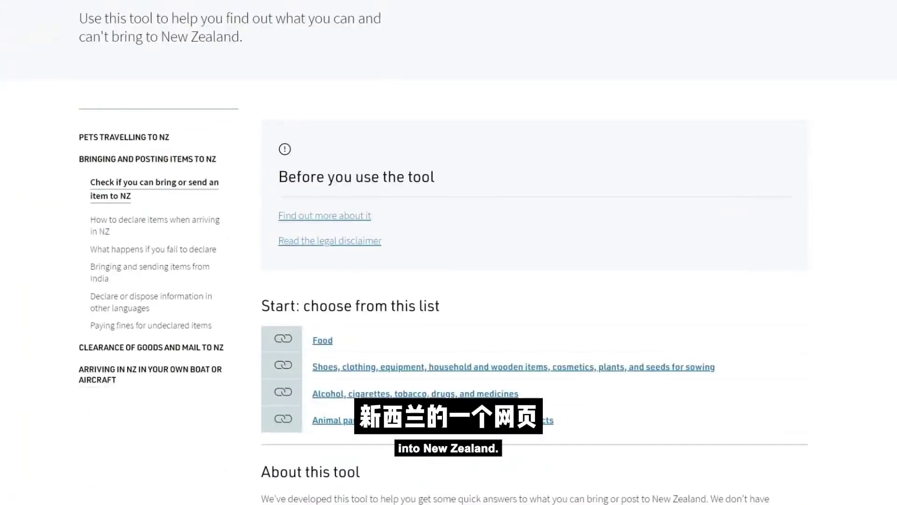
{"action": "scroll", "coordinate": [448, 252], "scroll_direction": "down", "scroll_amount": 3}
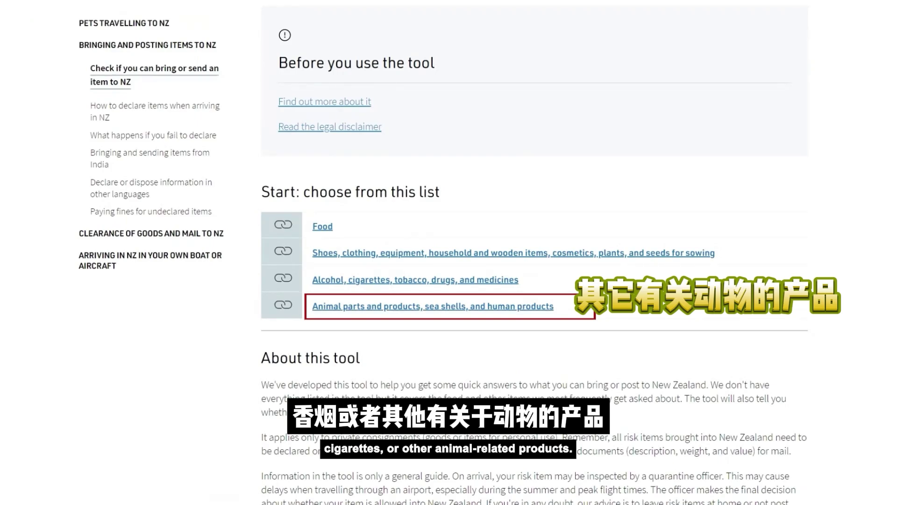
{"action": "scroll", "coordinate": [532, 252], "scroll_direction": "down", "scroll_amount": 1}
{"action": "scroll", "coordinate": [510, 359], "scroll_direction": "up", "scroll_amount": 2}
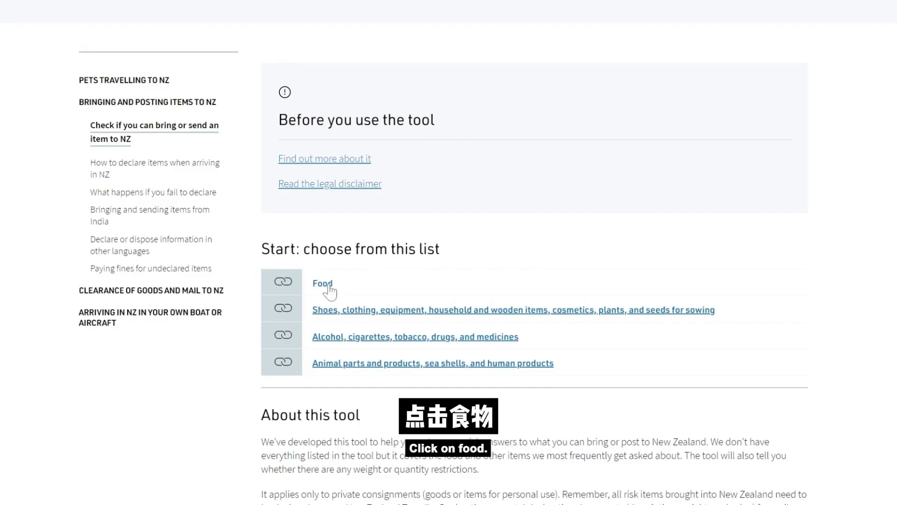
{"action": "left_click", "coordinate": [327, 284]}
{"action": "scroll", "coordinate": [342, 304], "scroll_direction": "down", "scroll_amount": 1}
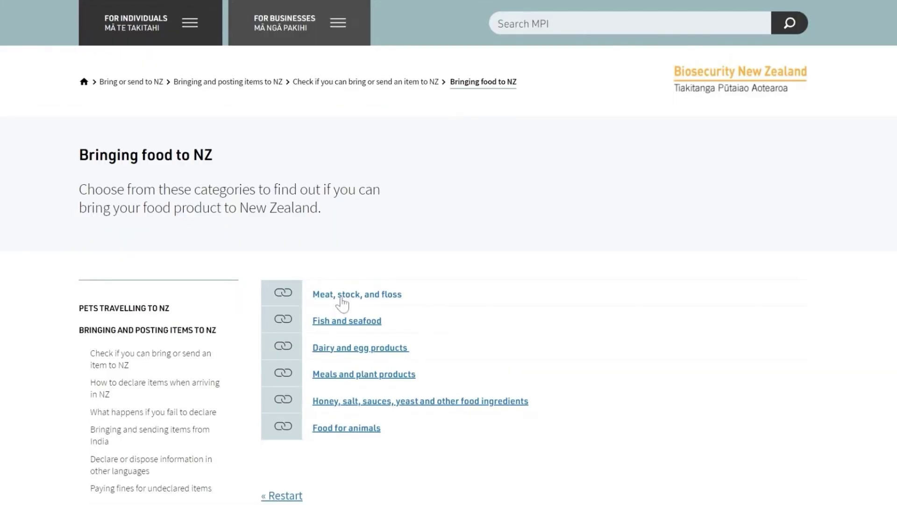
{"action": "left_click", "coordinate": [340, 299]}
Jump to the Pork products rules and read that pork products are banned
{"action": "scroll", "coordinate": [380, 361], "scroll_direction": "down", "scroll_amount": 3}
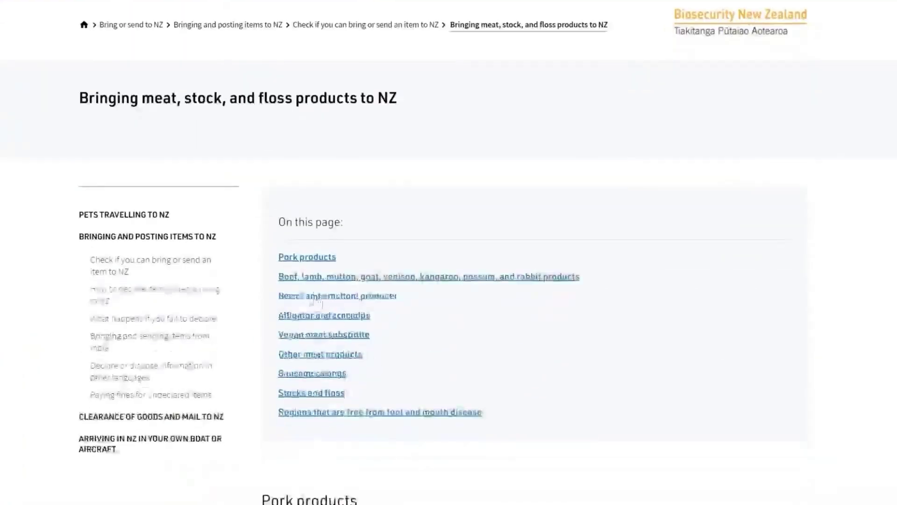
{"action": "left_click", "coordinate": [315, 258]}
{"action": "scroll", "coordinate": [318, 260], "scroll_direction": "up", "scroll_amount": 5}
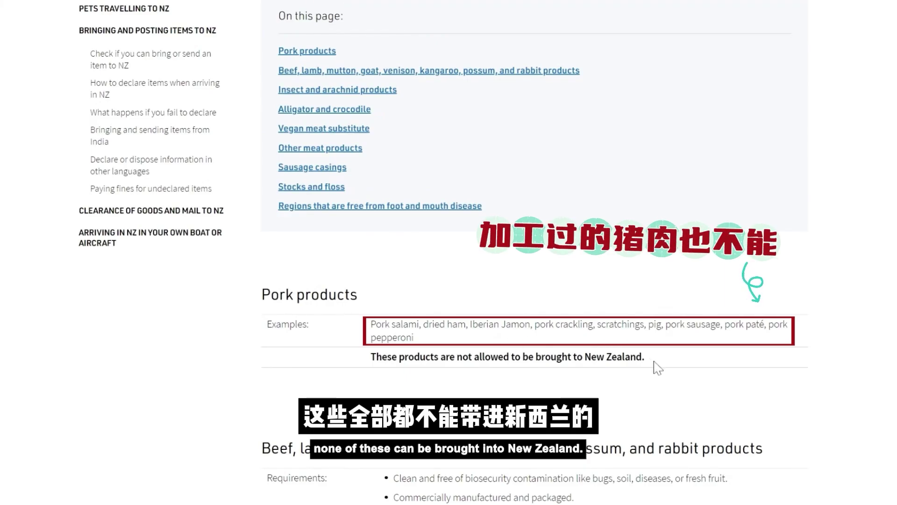
{"action": "scroll", "coordinate": [653, 365], "scroll_direction": "down", "scroll_amount": 5}
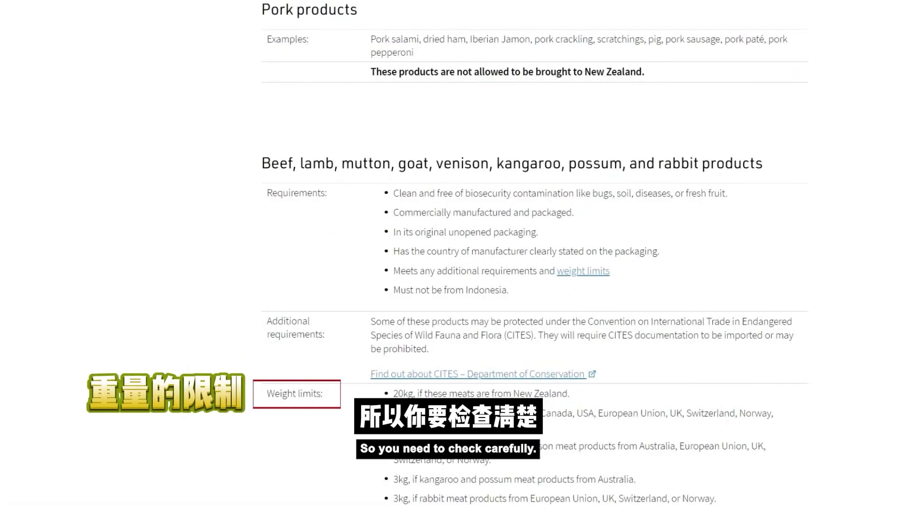
{"action": "scroll", "coordinate": [382, 374], "scroll_direction": "up", "scroll_amount": 8}
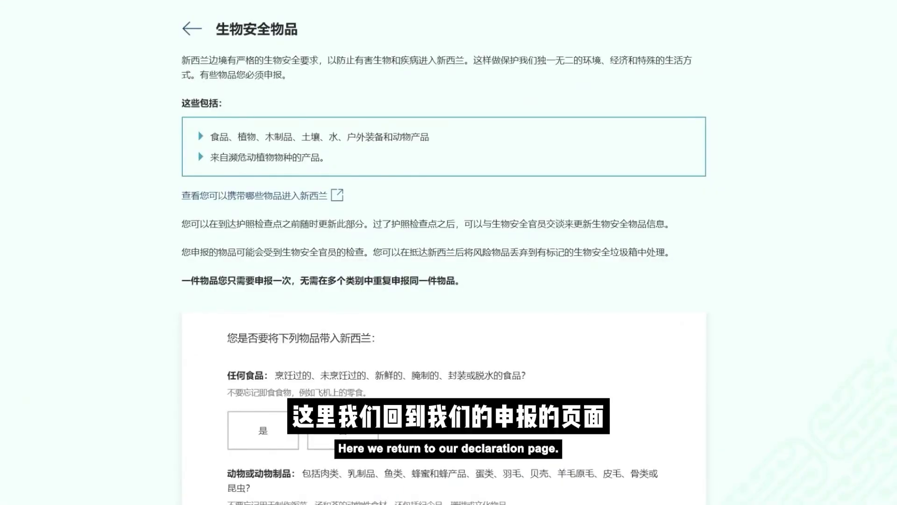
Answer yes to carrying food, ticking 巧克力、糖果、棒棒糖 and 其它
{"action": "scroll", "coordinate": [392, 236], "scroll_direction": "down", "scroll_amount": 2}
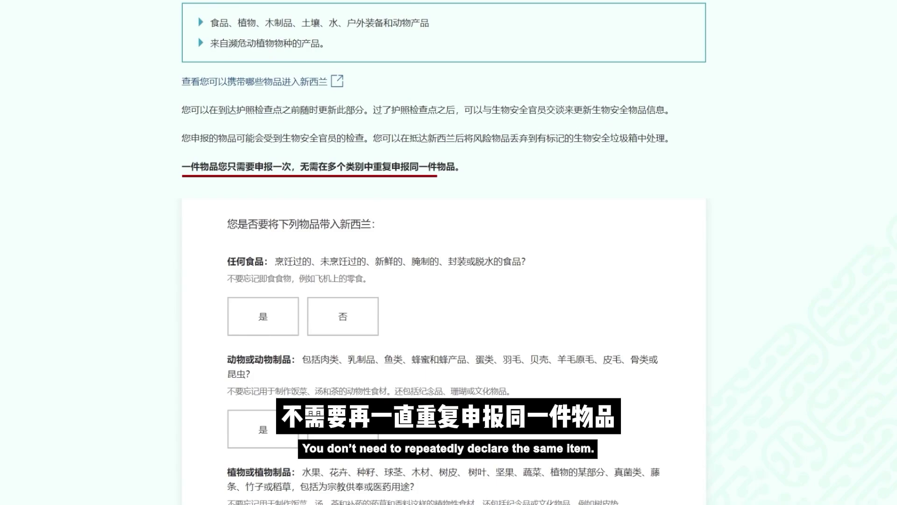
{"action": "scroll", "coordinate": [453, 309], "scroll_direction": "down", "scroll_amount": 1}
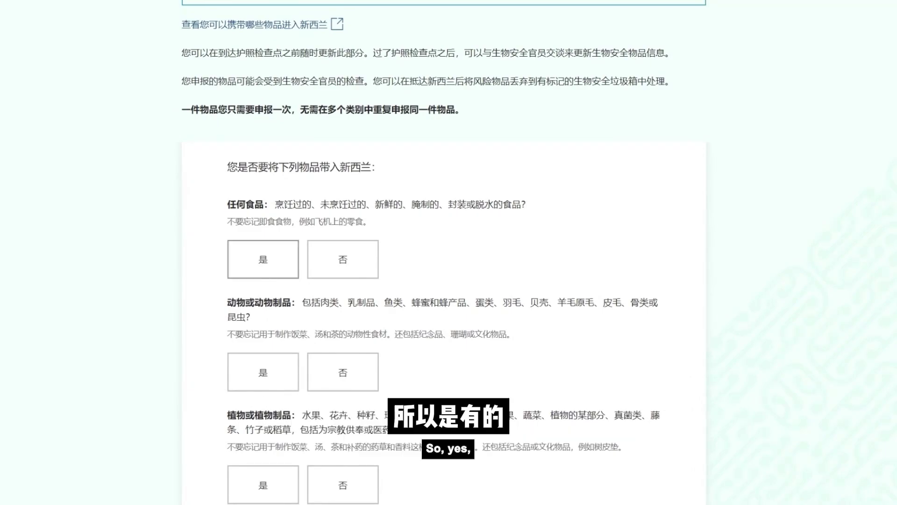
{"action": "left_click", "coordinate": [273, 280]}
{"action": "scroll", "coordinate": [582, 242], "scroll_direction": "down", "scroll_amount": 4}
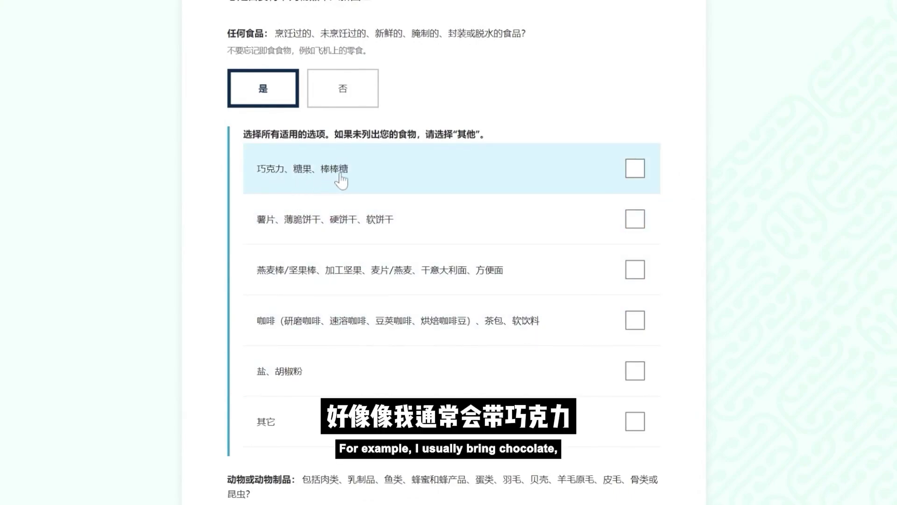
{"action": "left_click", "coordinate": [636, 174]}
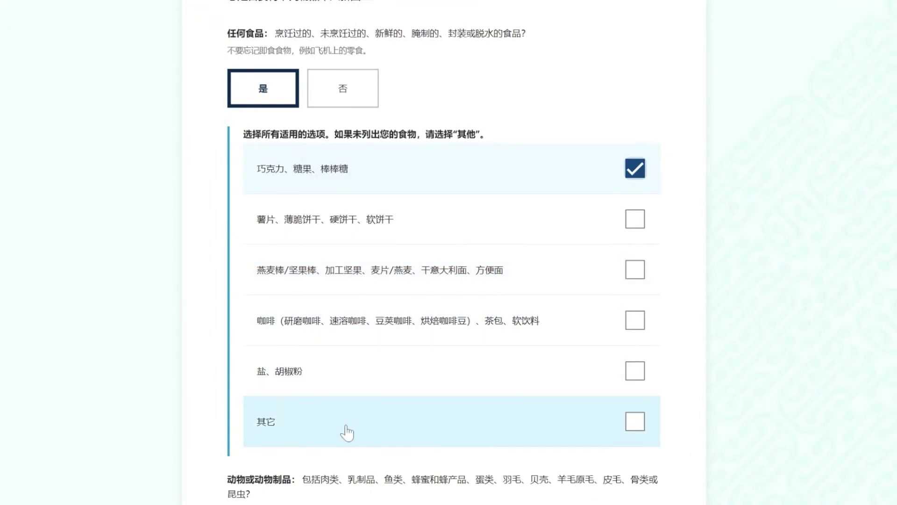
{"action": "left_click", "coordinate": [637, 432]}
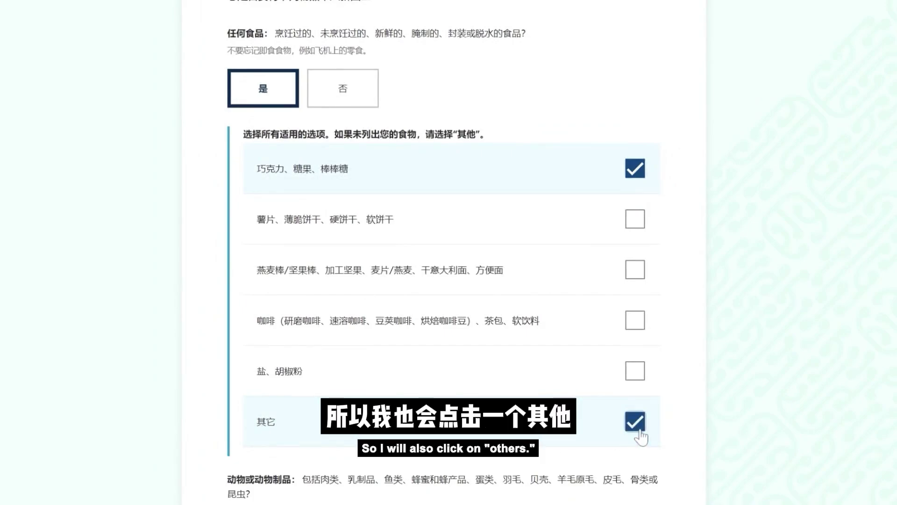
{"action": "scroll", "coordinate": [656, 435], "scroll_direction": "down", "scroll_amount": 6}
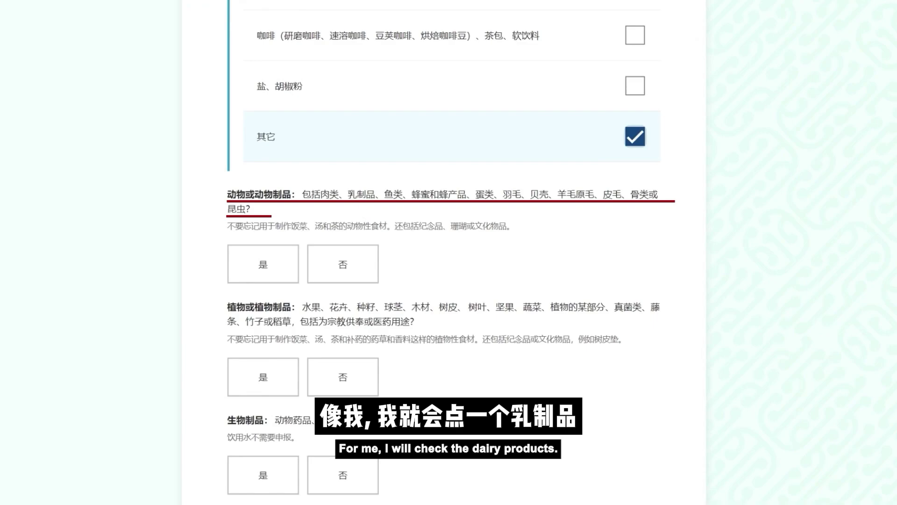
Mark 是 for 动物或动物制品 and 植物或植物制品, 否 for 生物制品 and 设备
{"action": "left_click", "coordinate": [269, 274]}
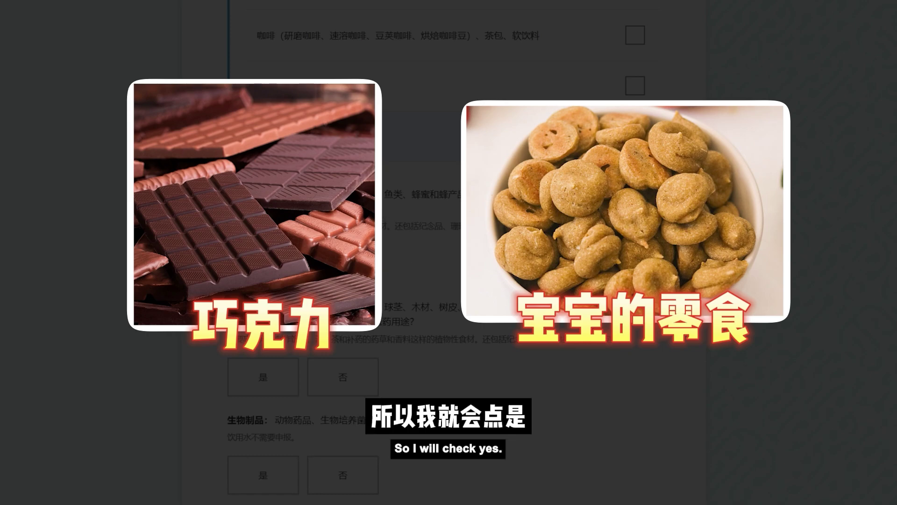
{"action": "scroll", "coordinate": [244, 261], "scroll_direction": "down", "scroll_amount": 1}
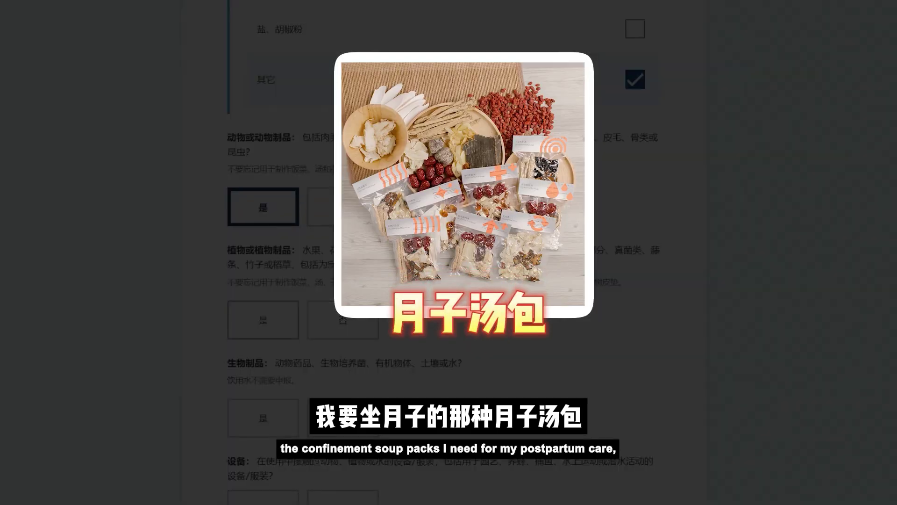
{"action": "left_click", "coordinate": [264, 320]}
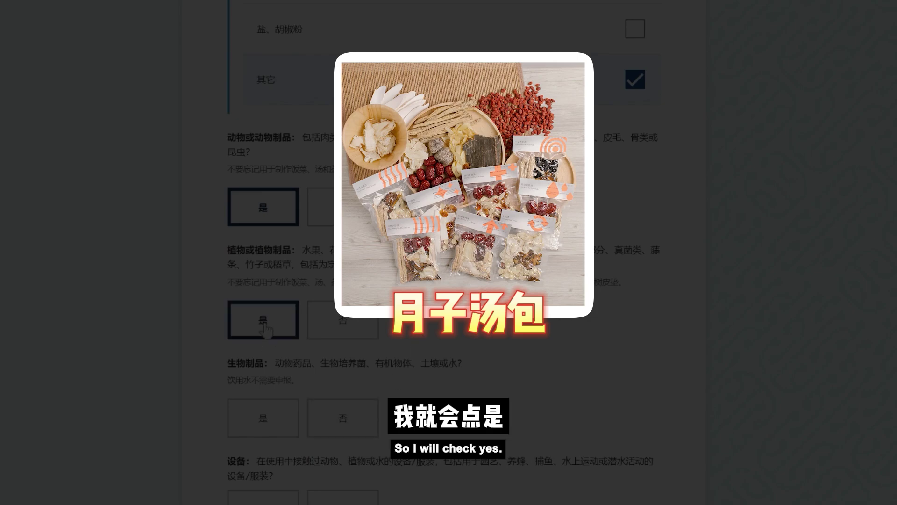
{"action": "scroll", "coordinate": [264, 327], "scroll_direction": "down", "scroll_amount": 2}
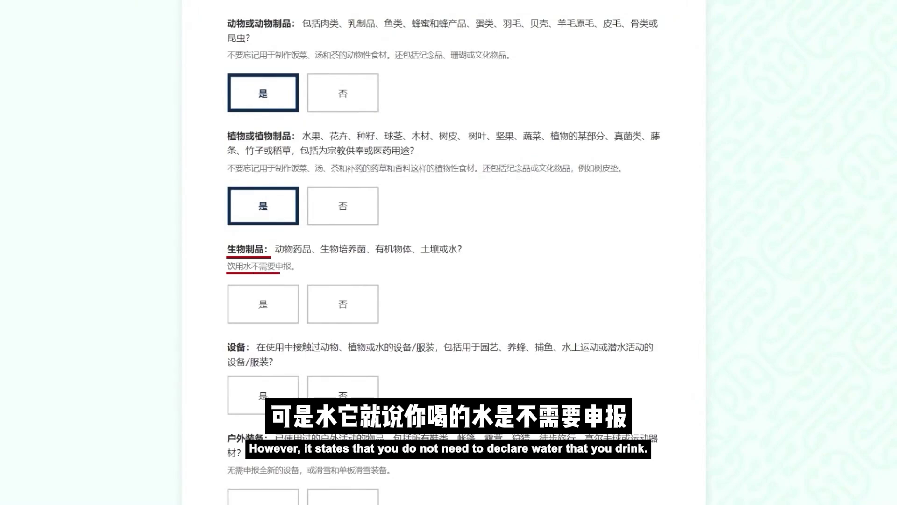
{"action": "left_click", "coordinate": [342, 306]}
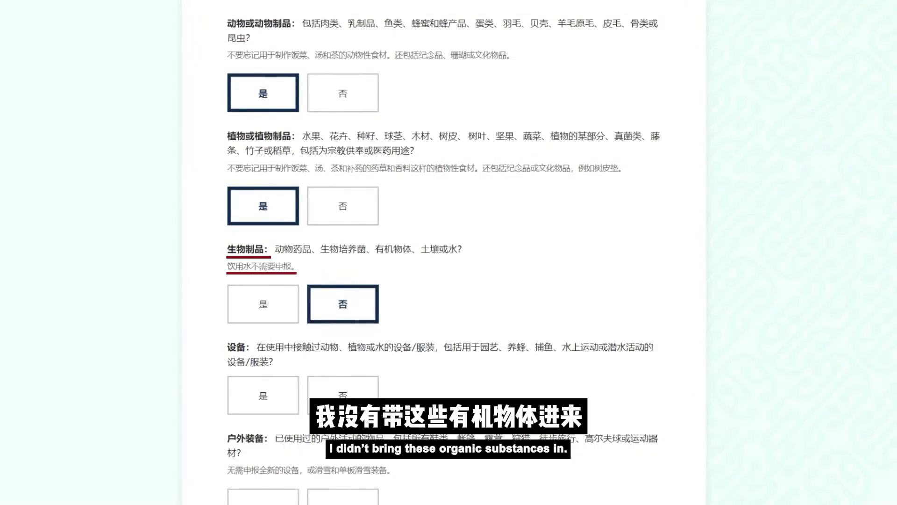
{"action": "scroll", "coordinate": [399, 291], "scroll_direction": "down", "scroll_amount": 4}
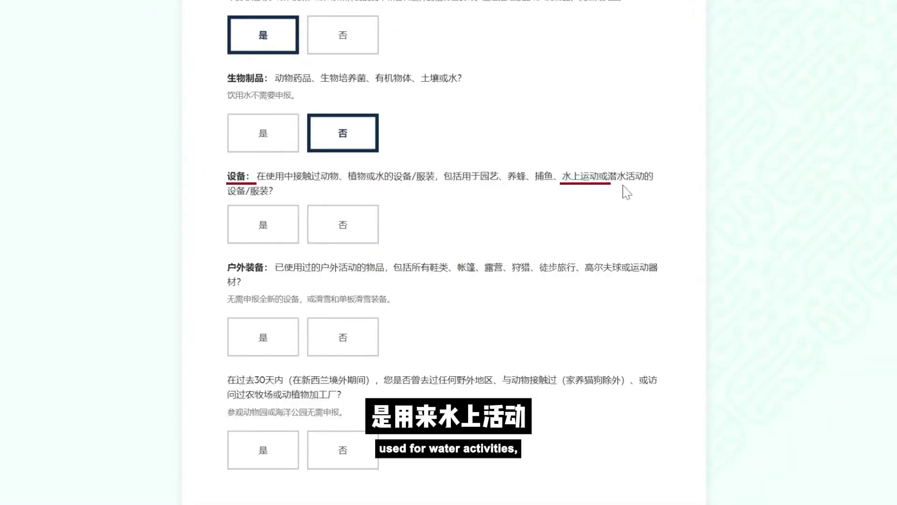
{"action": "left_click", "coordinate": [348, 237]}
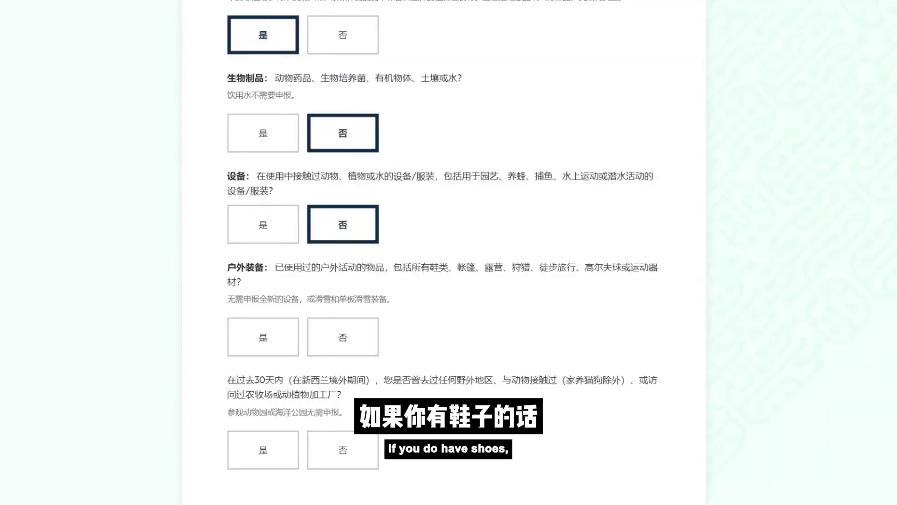
Declare used footwear as outdoor gear, not used on farms or forests, with no rural visits
{"action": "left_click", "coordinate": [270, 352]}
{"action": "scroll", "coordinate": [271, 355], "scroll_direction": "down", "scroll_amount": 7}
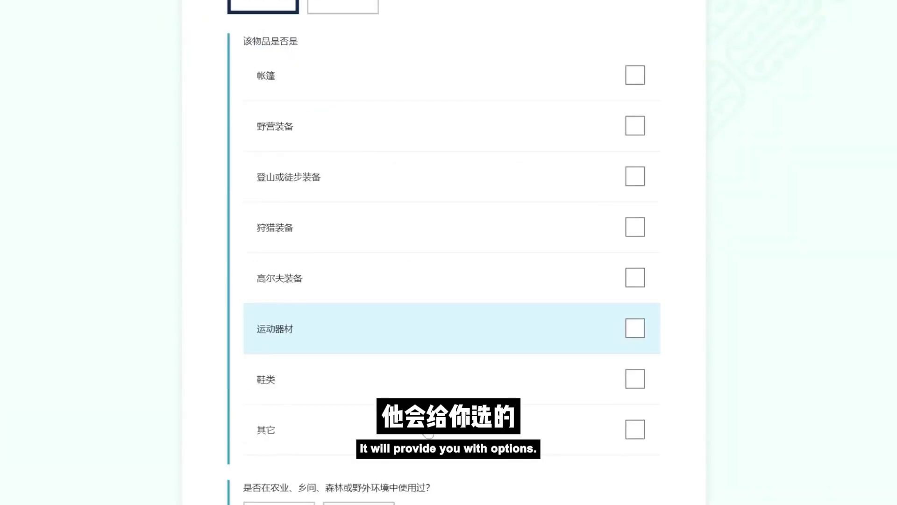
{"action": "left_click", "coordinate": [283, 386]}
{"action": "scroll", "coordinate": [665, 431], "scroll_direction": "down", "scroll_amount": 5}
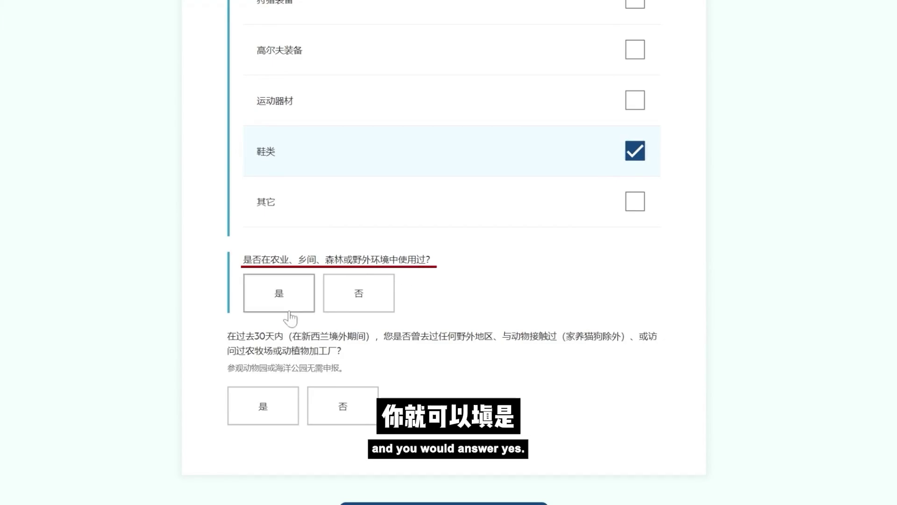
{"action": "left_click", "coordinate": [363, 307]}
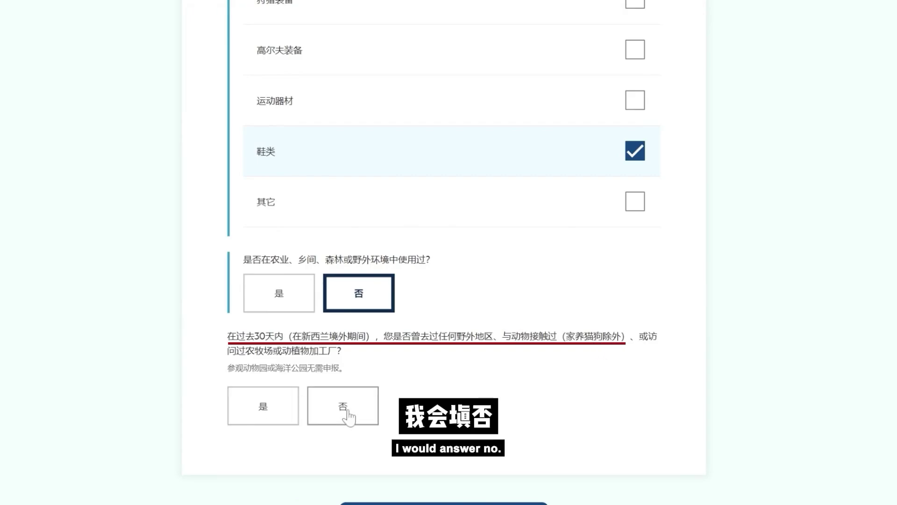
{"action": "left_click", "coordinate": [343, 408]}
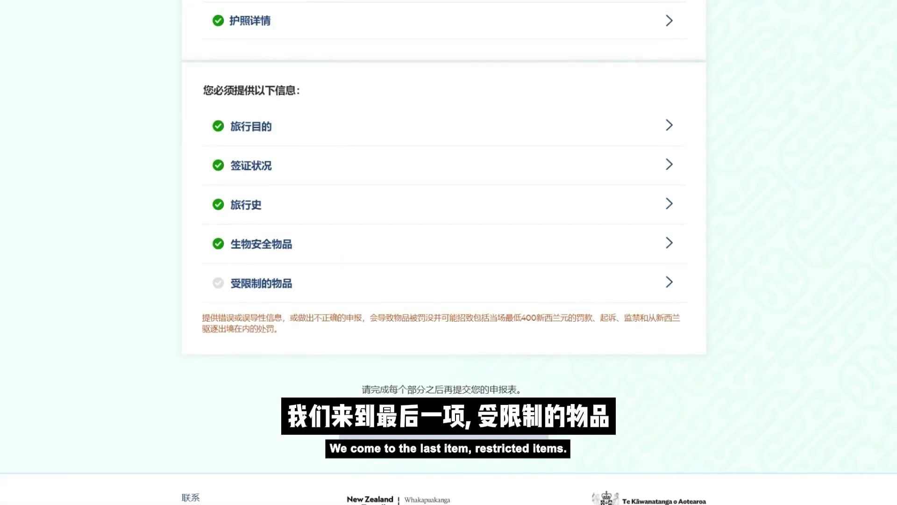